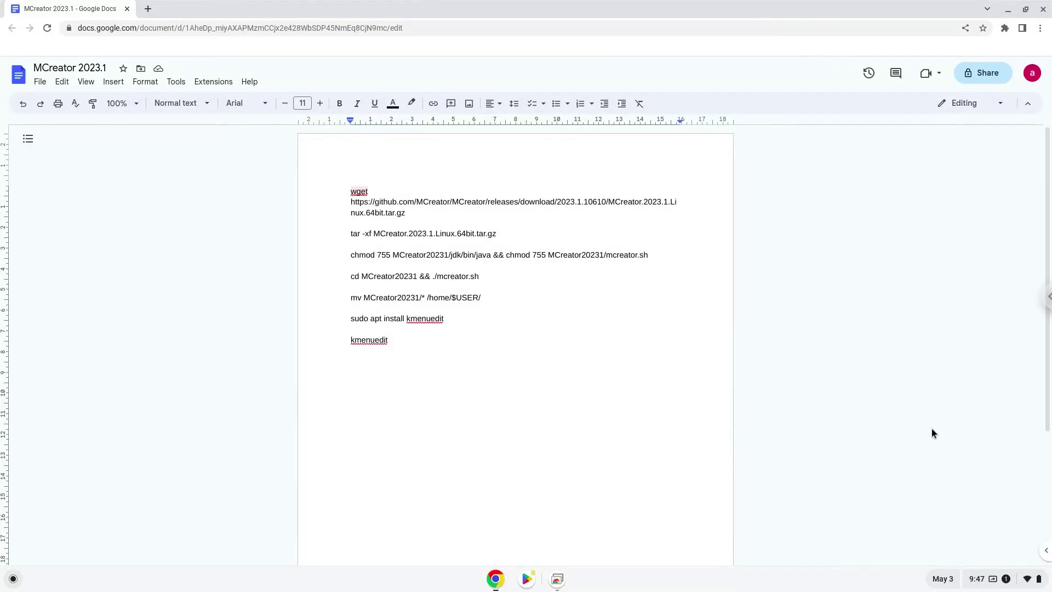
Open the ChromeOS quick settings panel from the shelf status tray
left_click(990, 587)
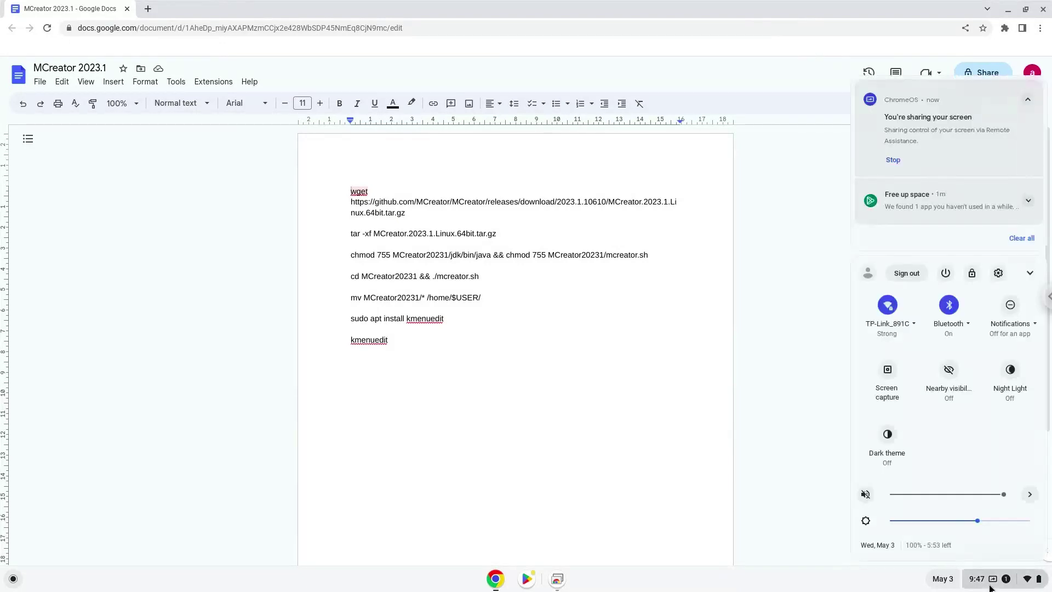
Turn on the Linux development environment under Settings > Advanced > Developers with the recommended 10.0 GB disk
left_click(999, 272)
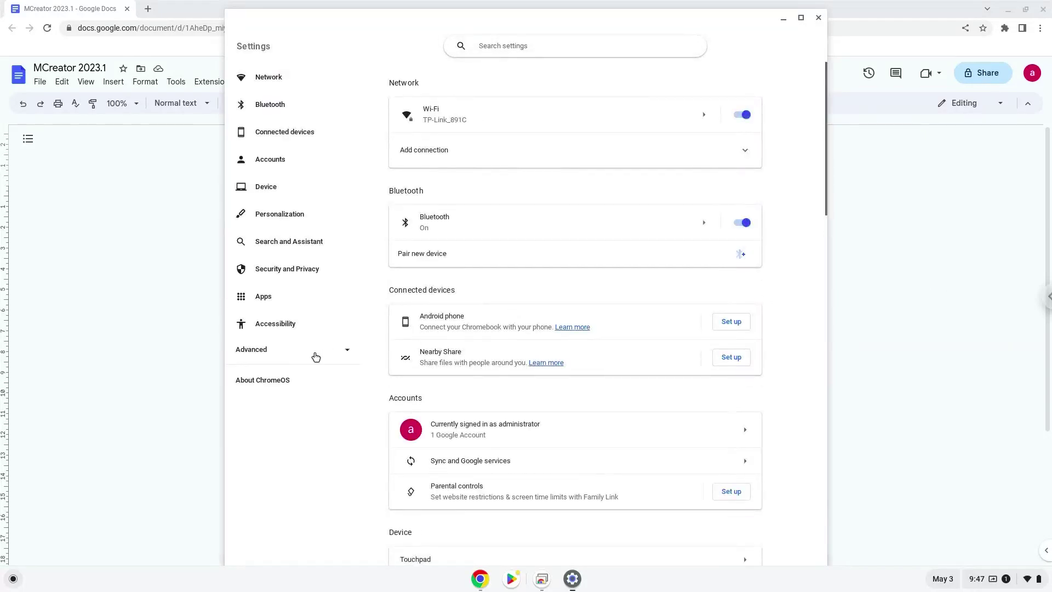
left_click(316, 357)
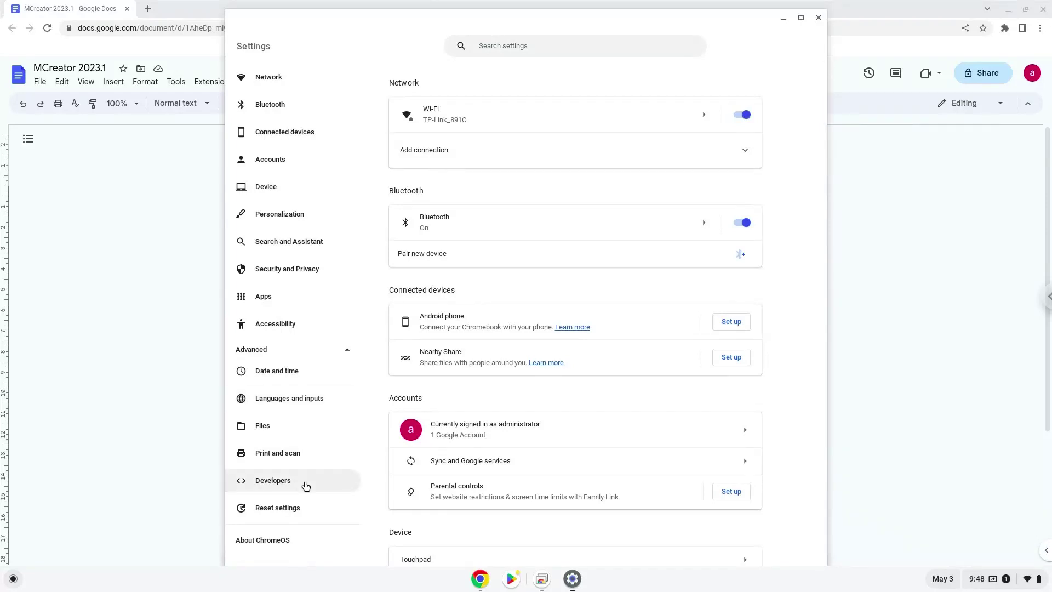
left_click(305, 486)
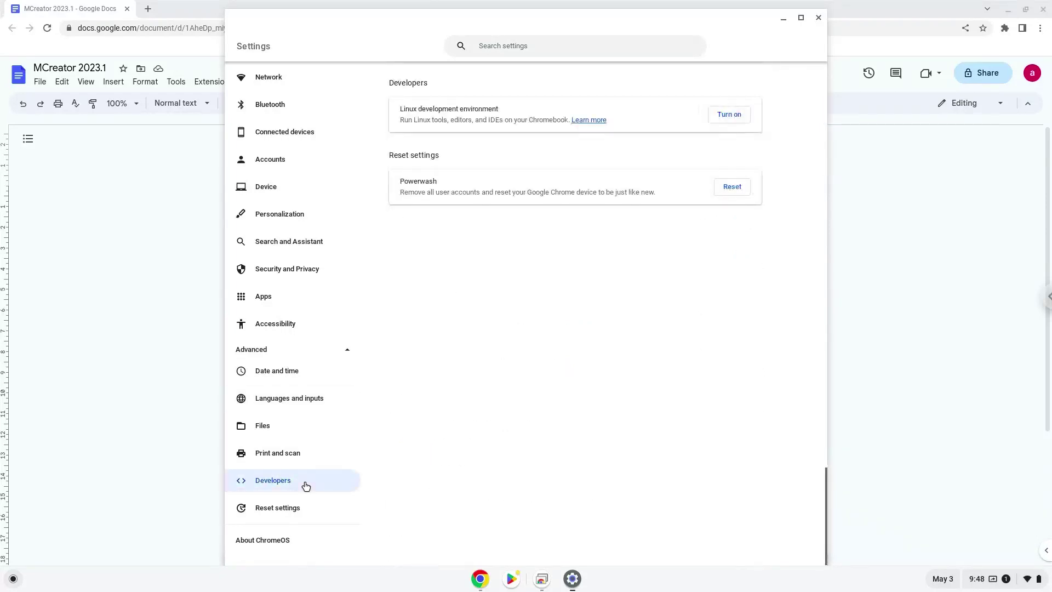
left_click(729, 115)
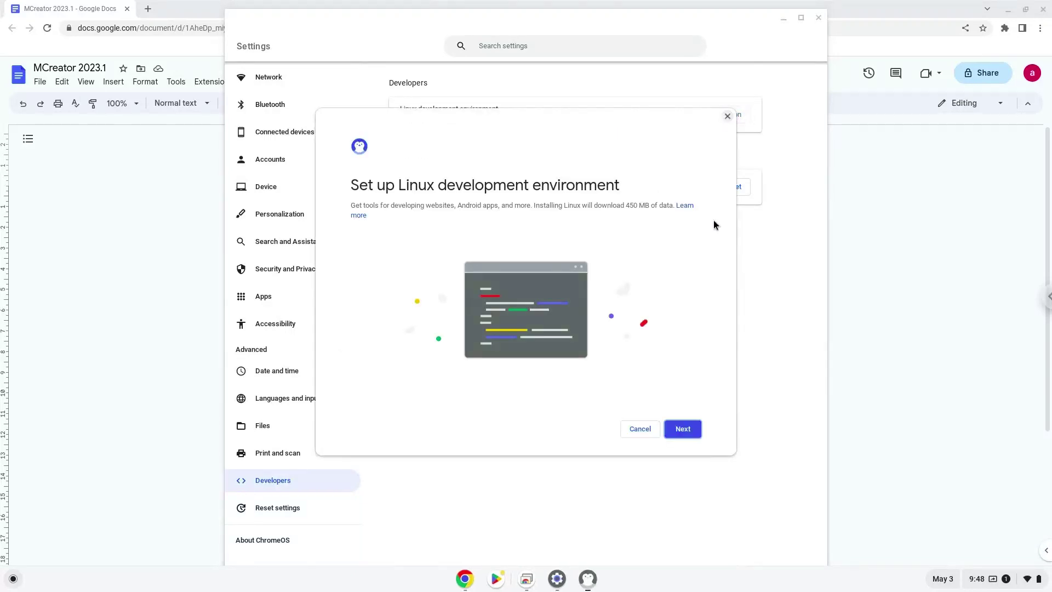
left_click(678, 431)
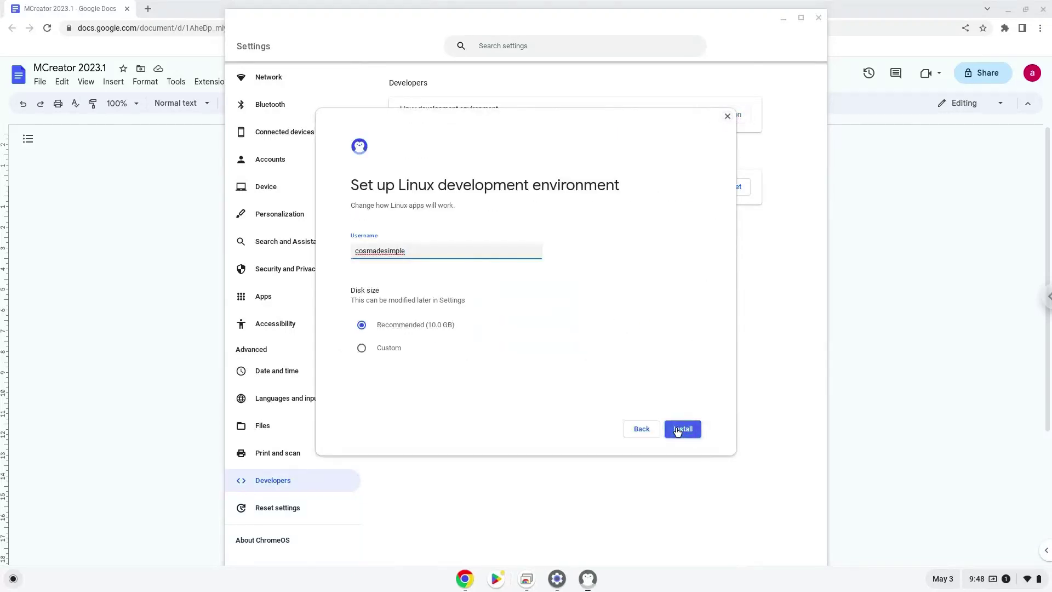
left_click(678, 431)
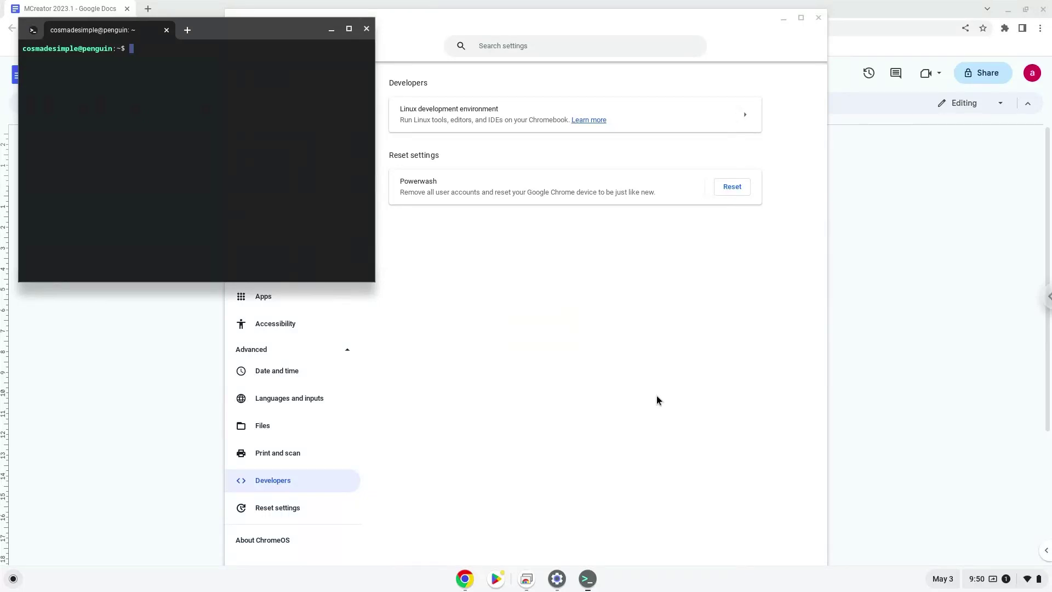
After Linux setup finishes, close the new terminal window and the Settings window
left_click(367, 29)
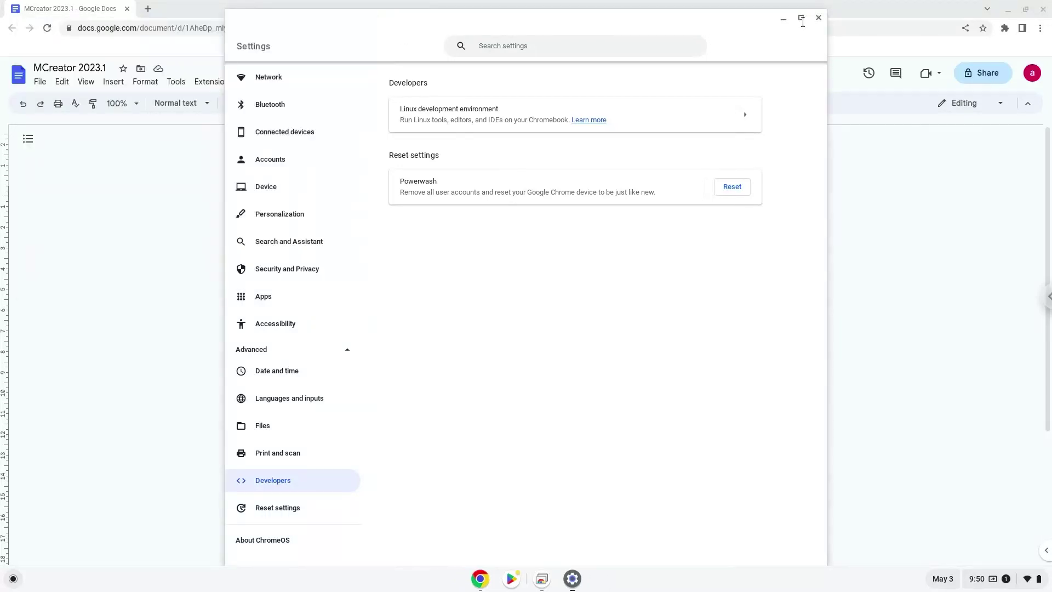
left_click(817, 19)
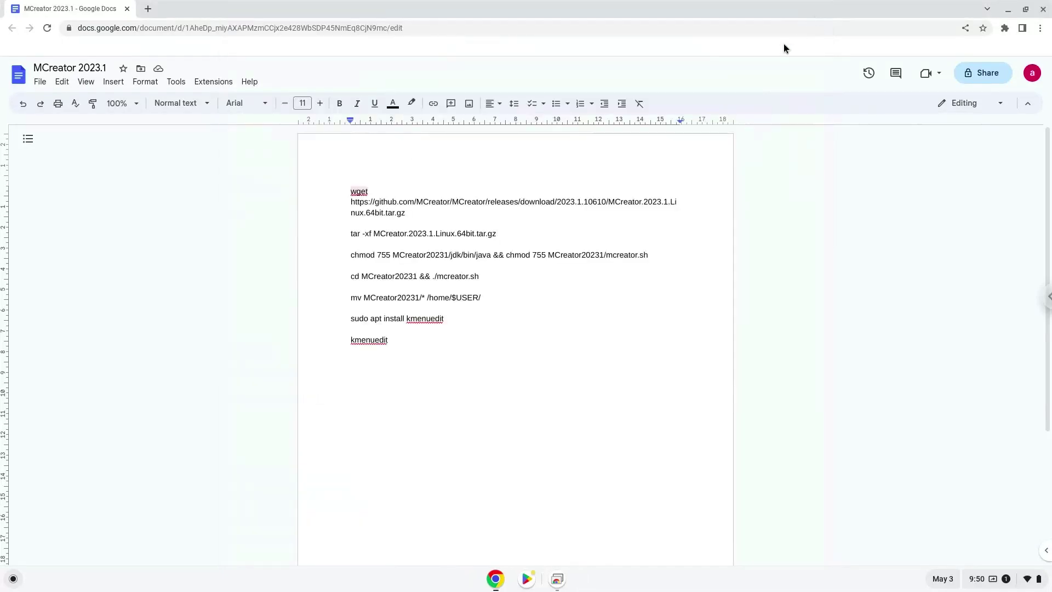
Copy the wget download command paragraph from the Google Docs notes
triple_click(503, 199)
right_click(503, 199)
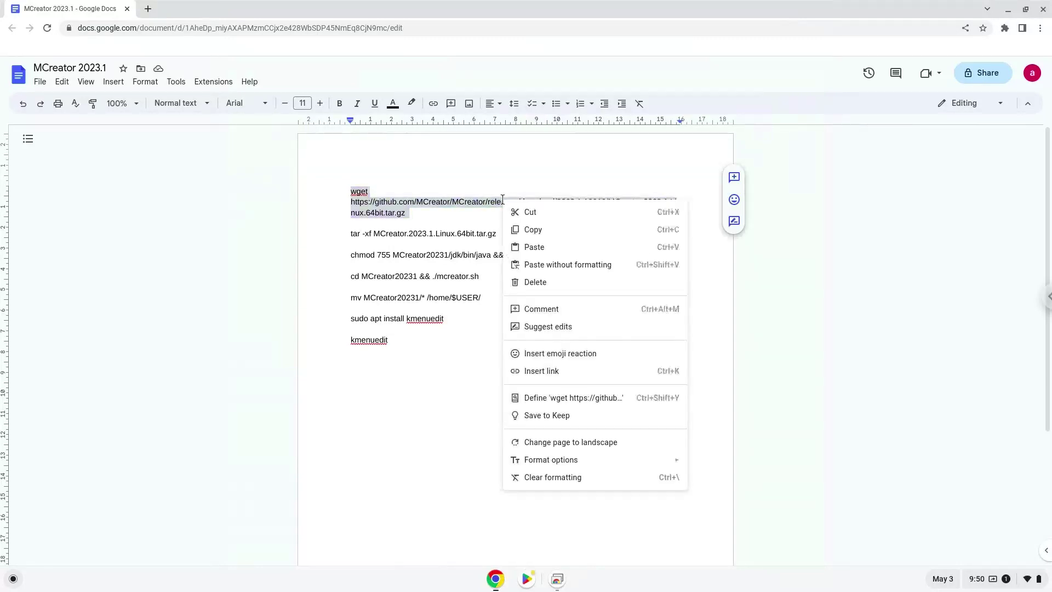
left_click(520, 229)
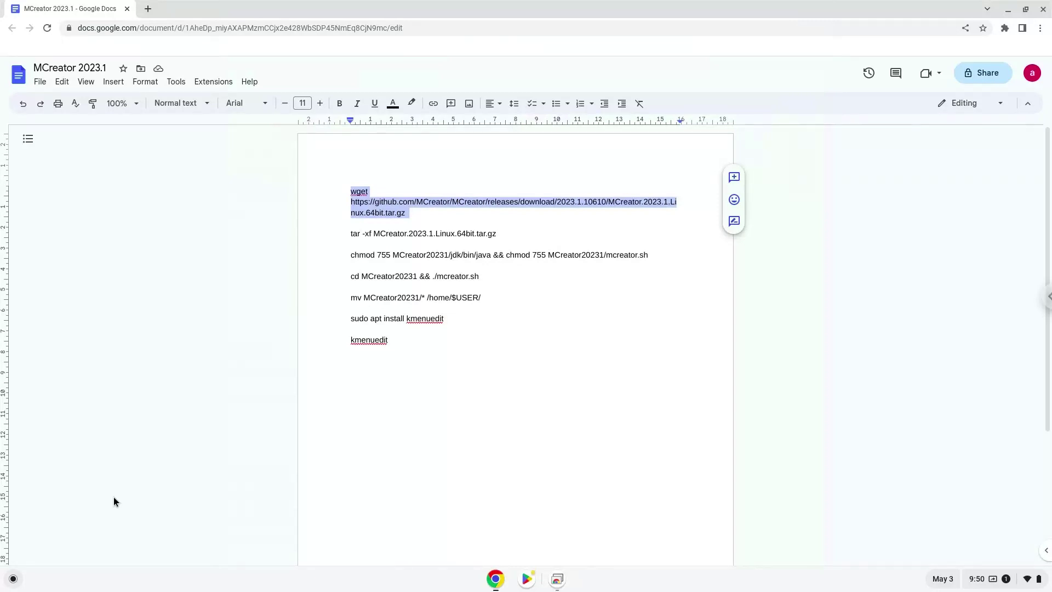
Launch the Terminal app and start a shell in the penguin Linux container
left_click(12, 579)
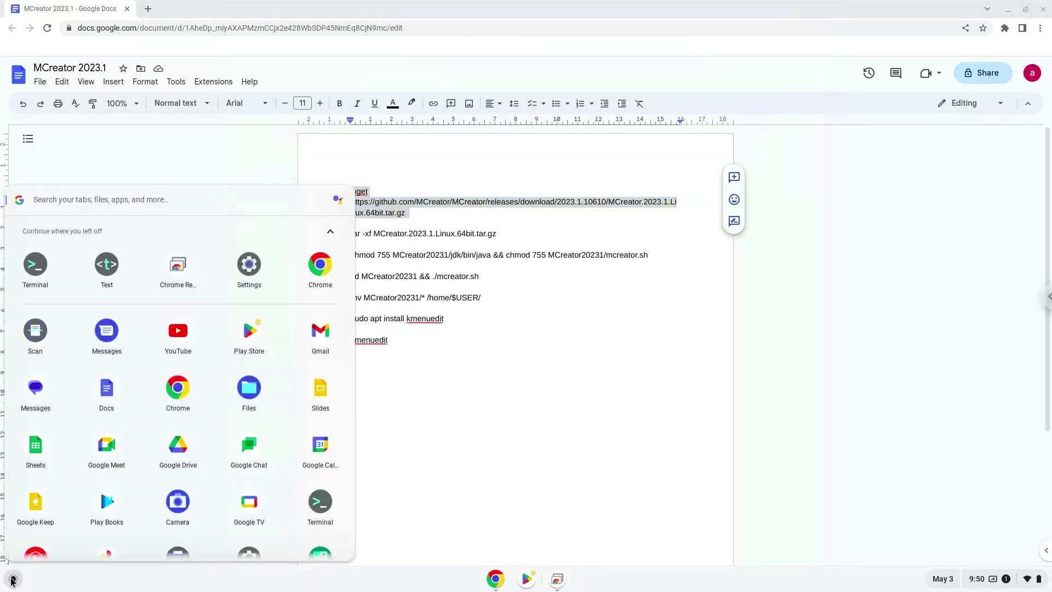
left_click(34, 266)
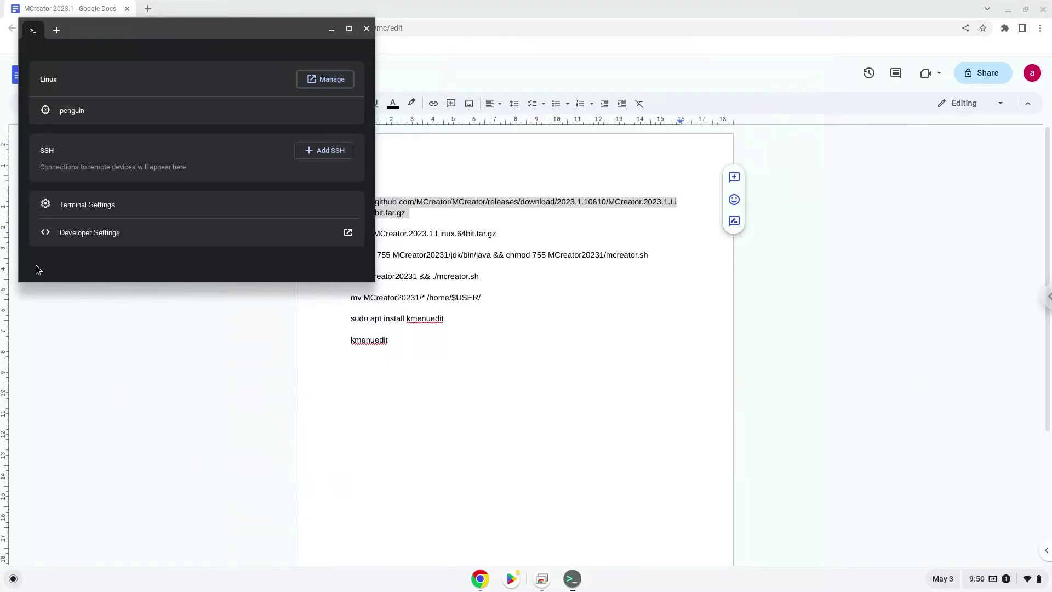
left_click(171, 110)
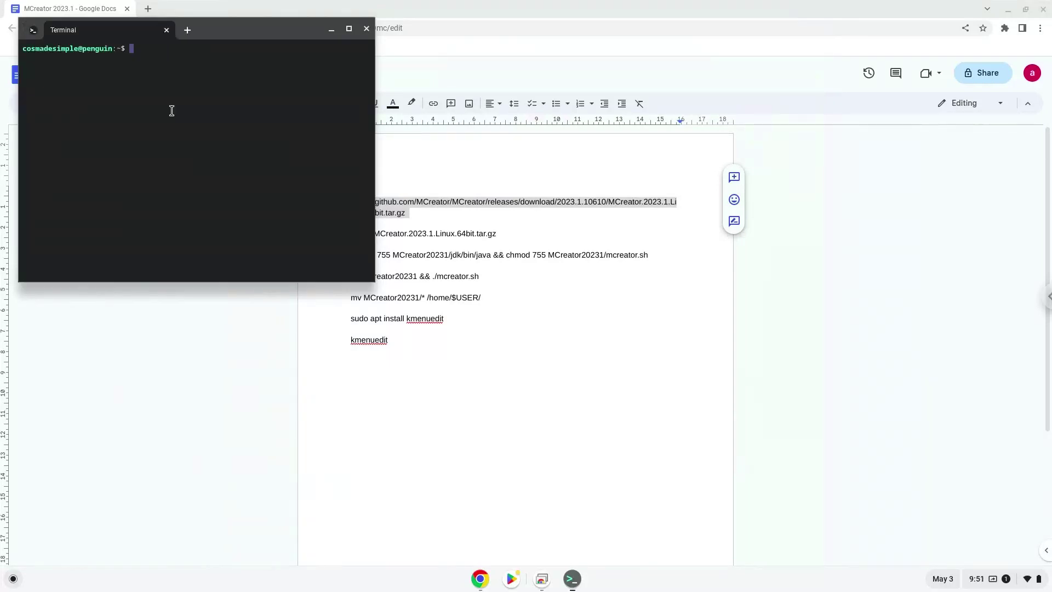
Maximize the terminal, run the pasted wget command to download MCreator.2023.1.Linux.64bit.tar.gz, then return to Docs
double_click(235, 23)
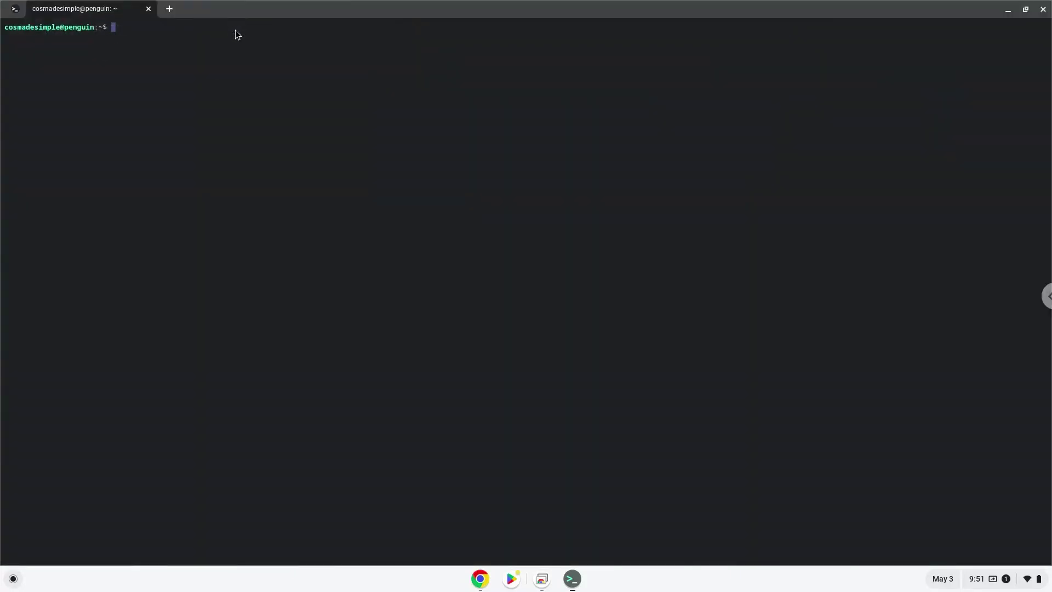
key("ctrl+shift+v")
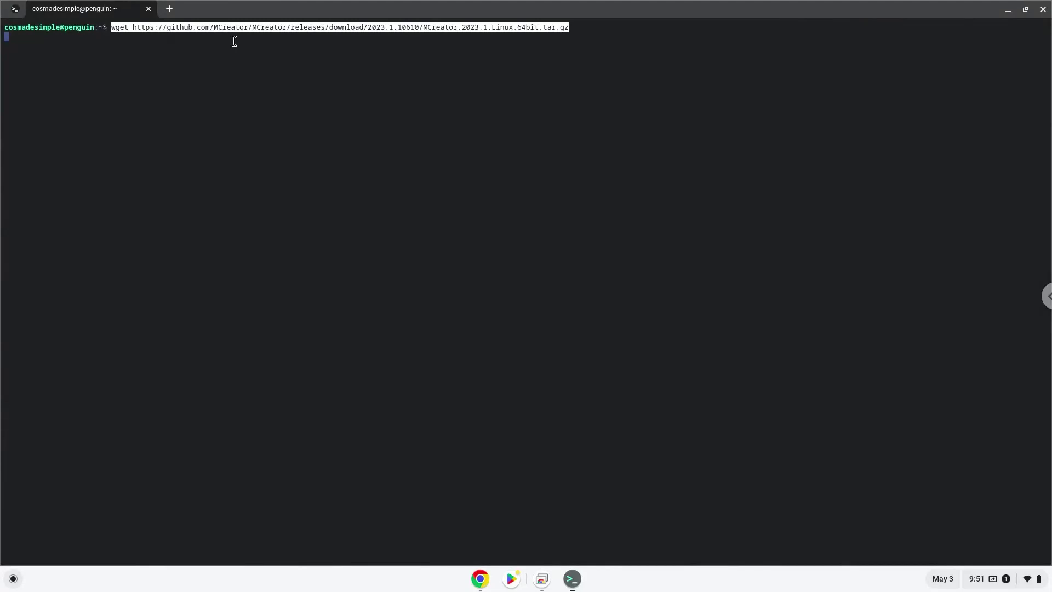
key("Return")
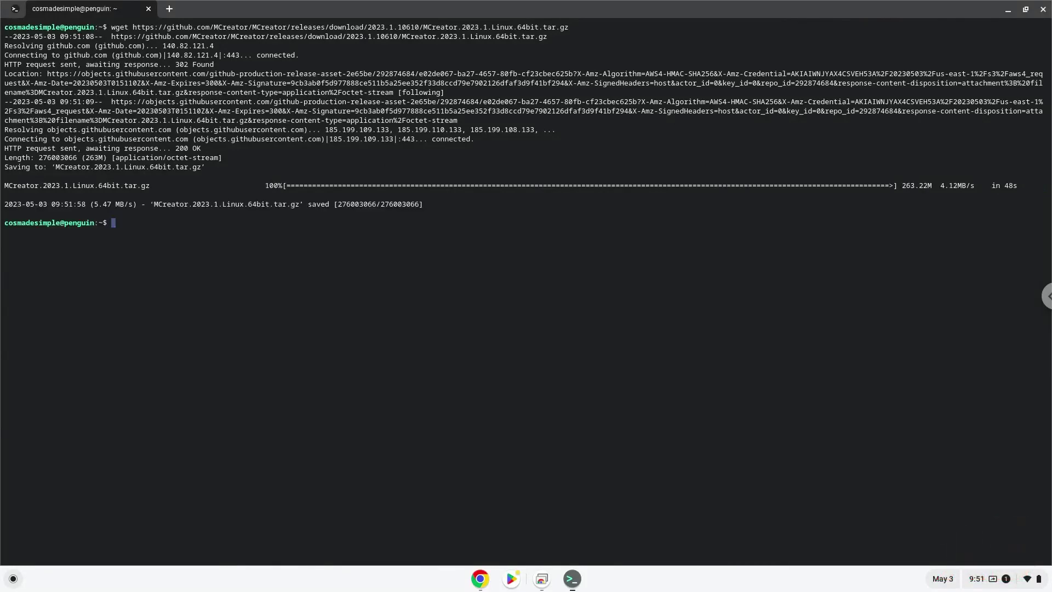
left_click(476, 589)
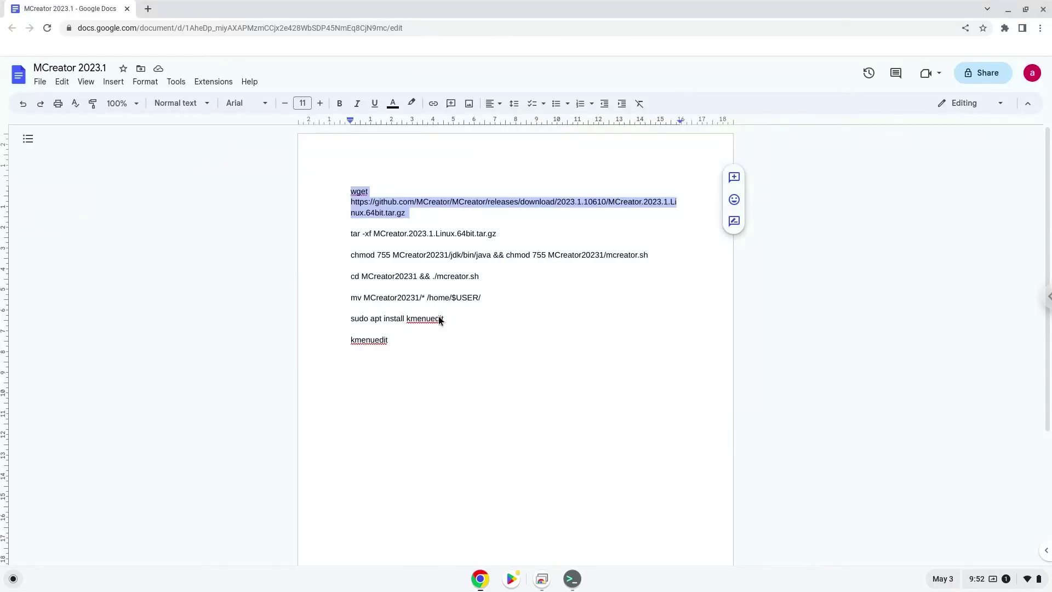
Copy the tar -xf MCreator.2023.1.Linux.64bit.tar.gz command from Docs and paste it into the terminal
triple_click(429, 233)
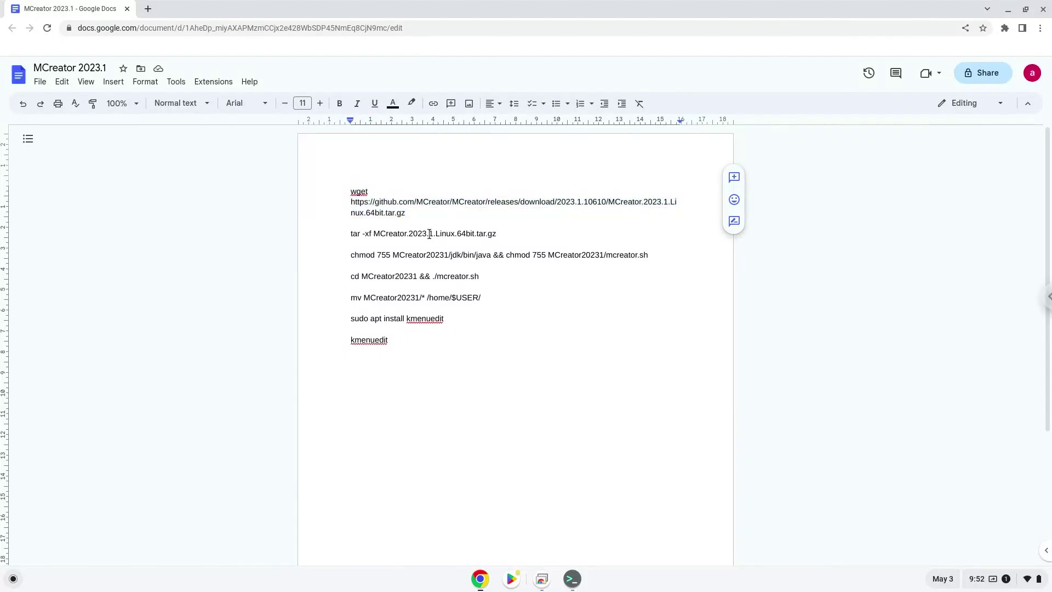
right_click(429, 234)
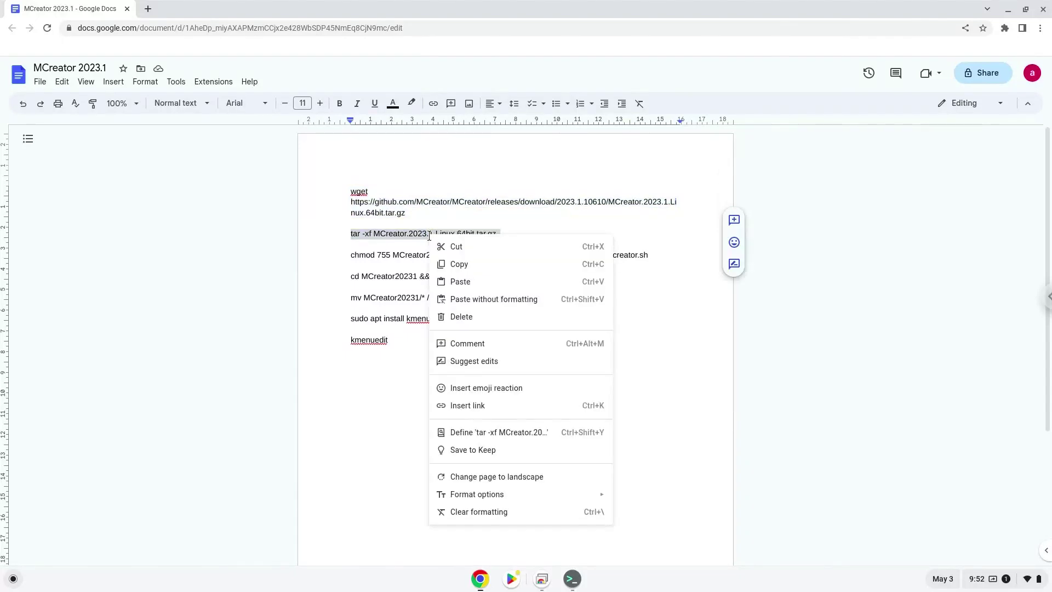
left_click(448, 265)
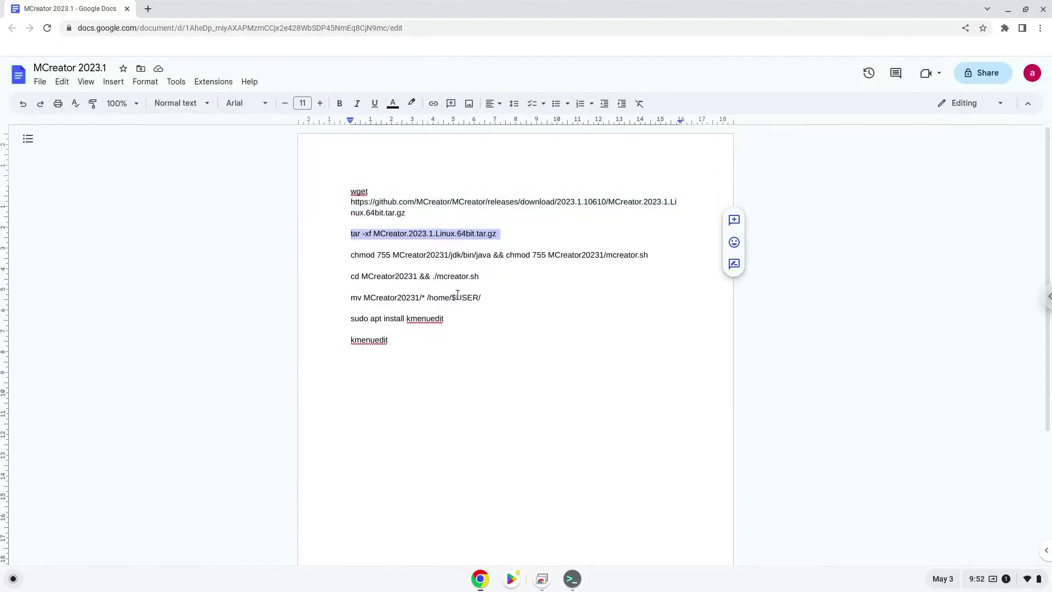
left_click(570, 579)
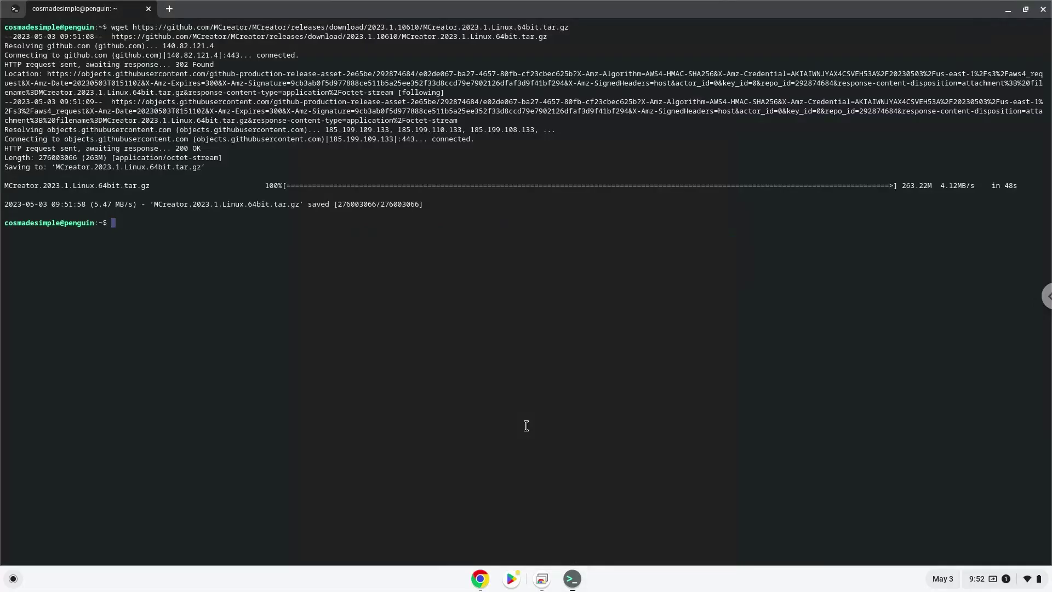
key("ctrl+shift+v")
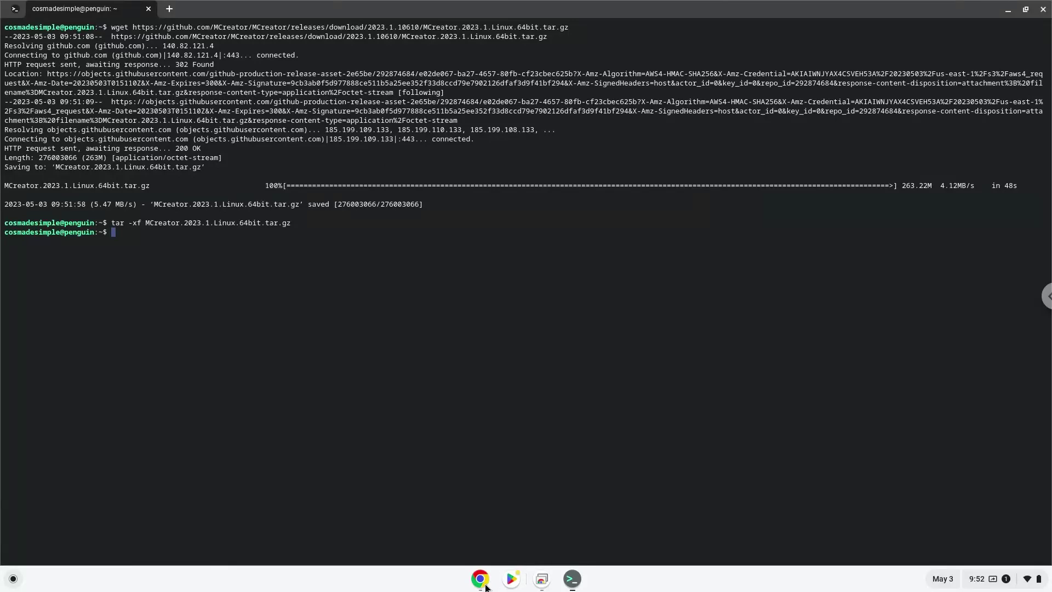
Copy the chmod 755 command for java and mcreator.sh from Docs and paste it into the terminal
left_click(485, 585)
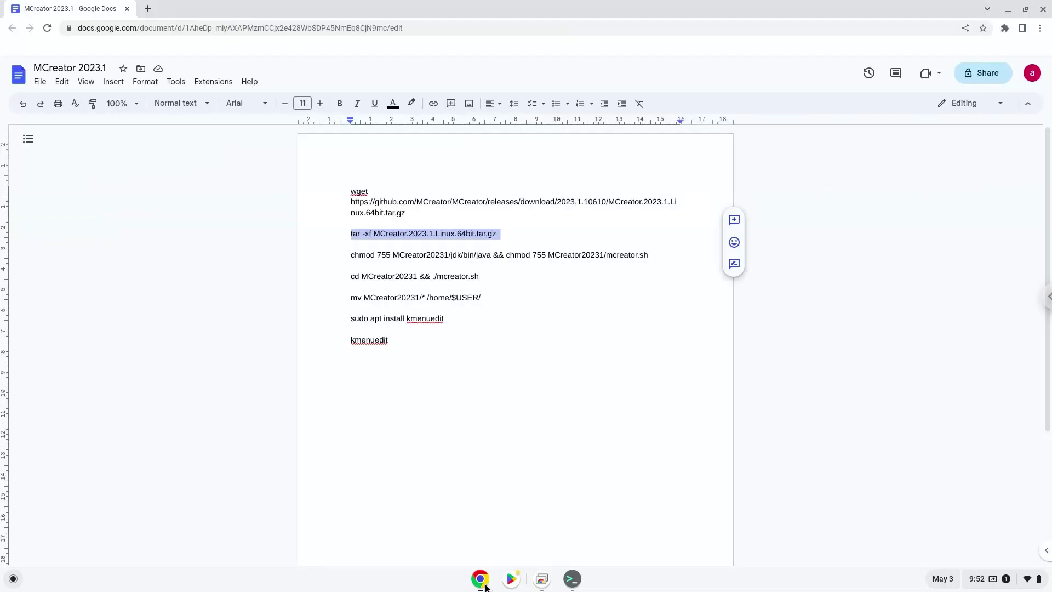
triple_click(463, 255)
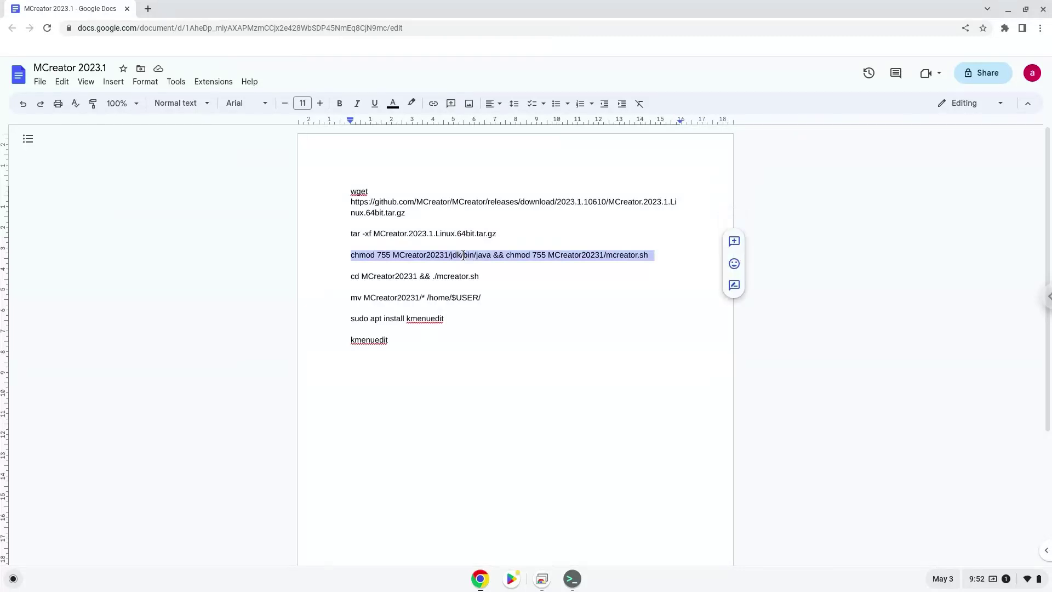
right_click(463, 255)
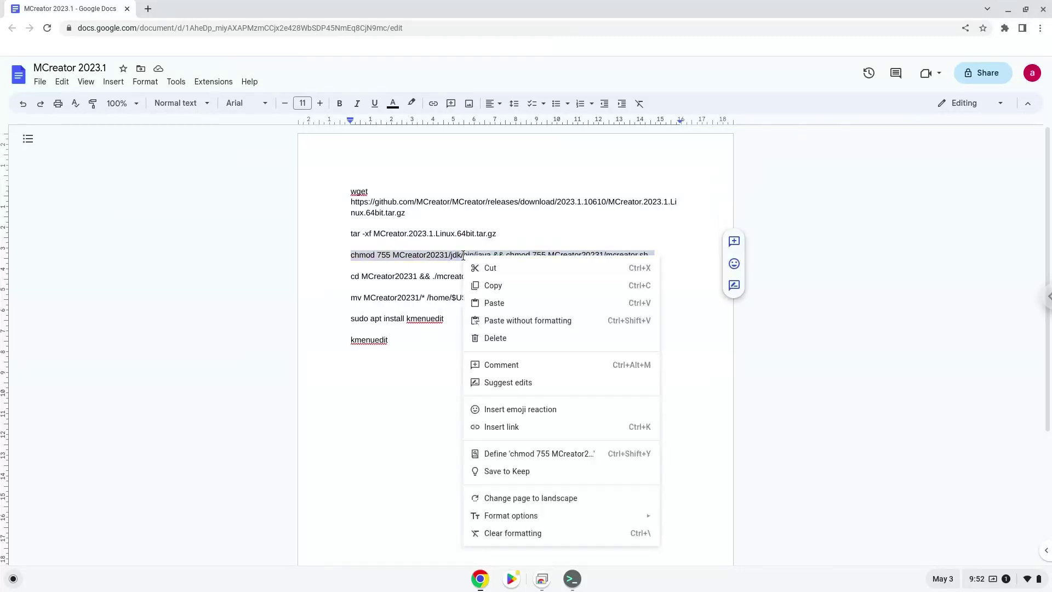
left_click(494, 286)
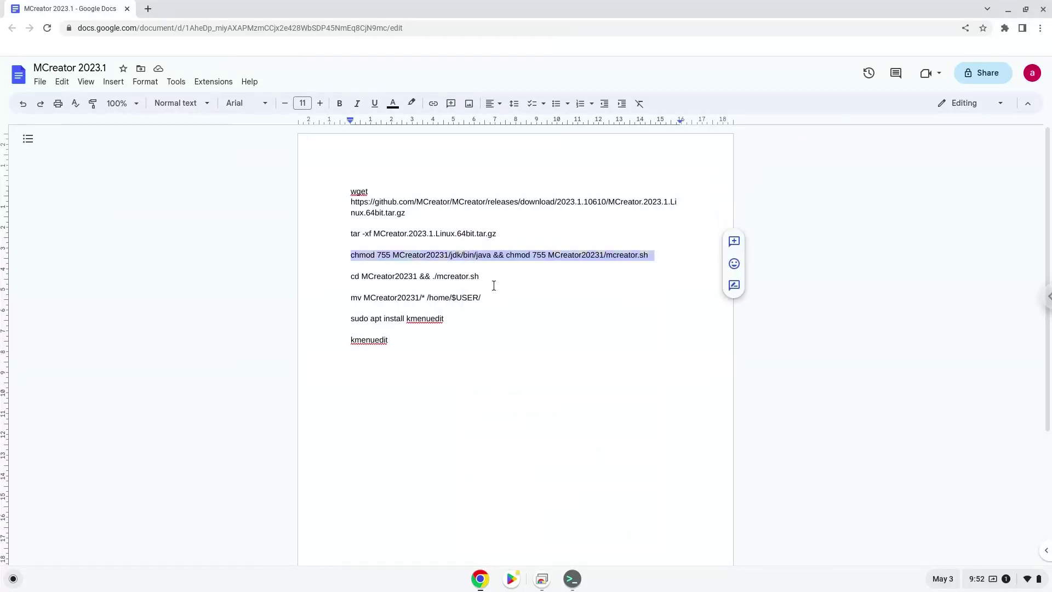
left_click(575, 582)
key("ctrl+shift+v")
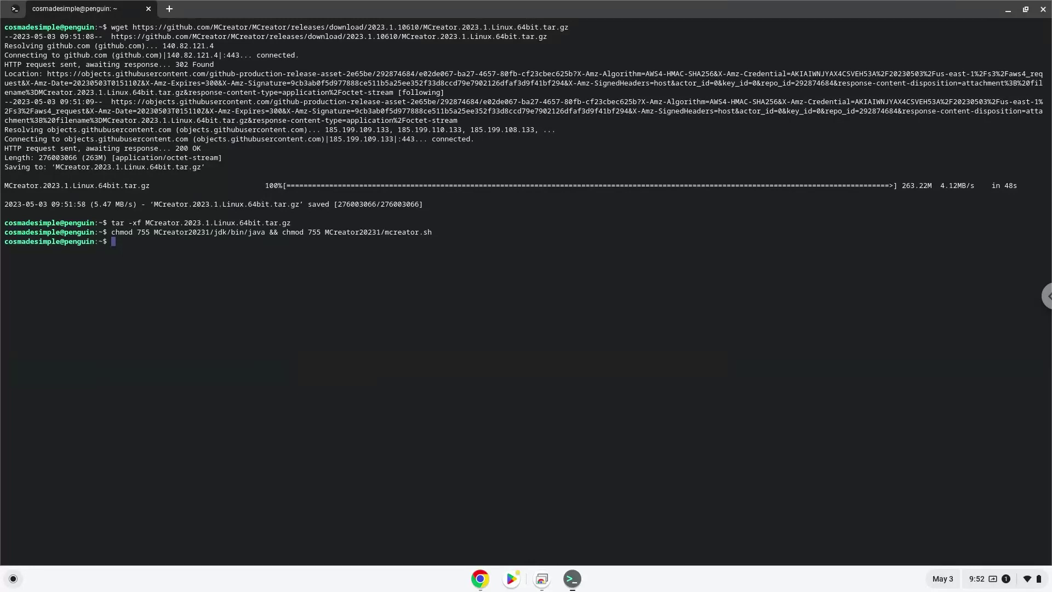
Copy the 'cd MCreator20231 && ./mcreator.sh' launch line from the Docs notes
left_click(479, 584)
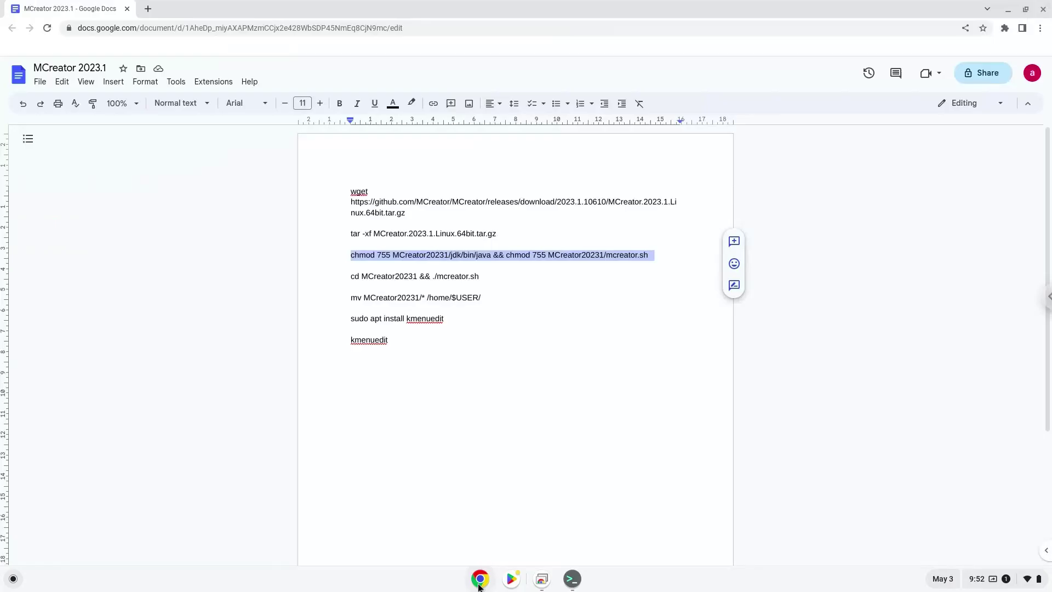
triple_click(428, 276)
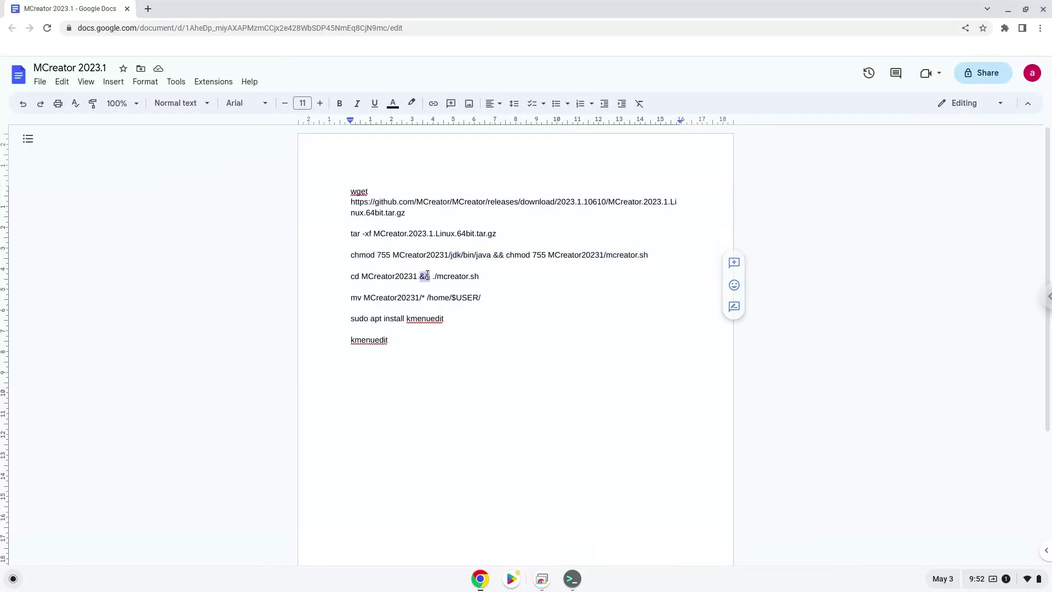
right_click(428, 276)
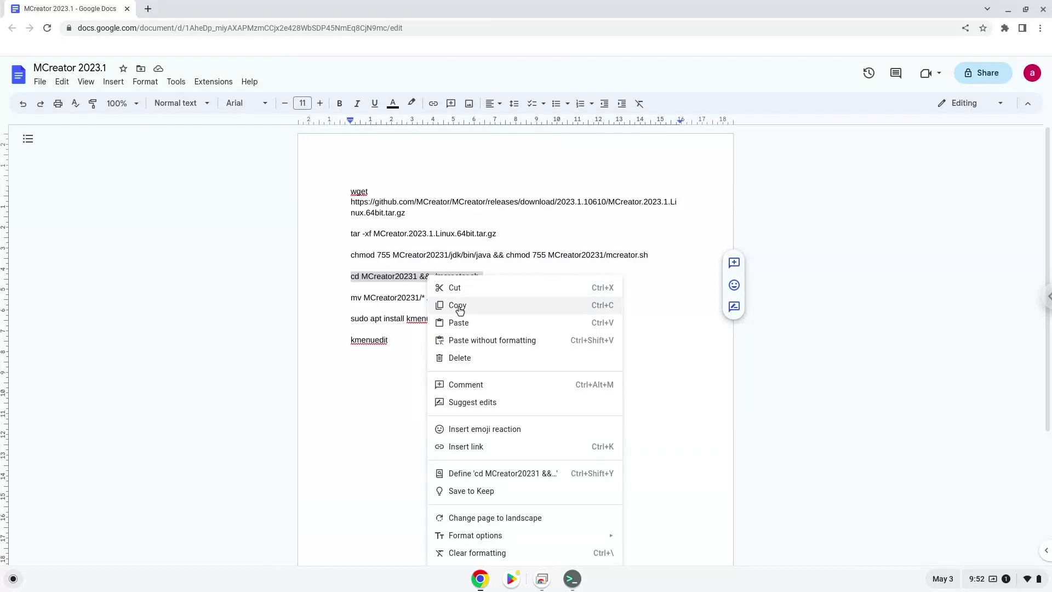
left_click(457, 307)
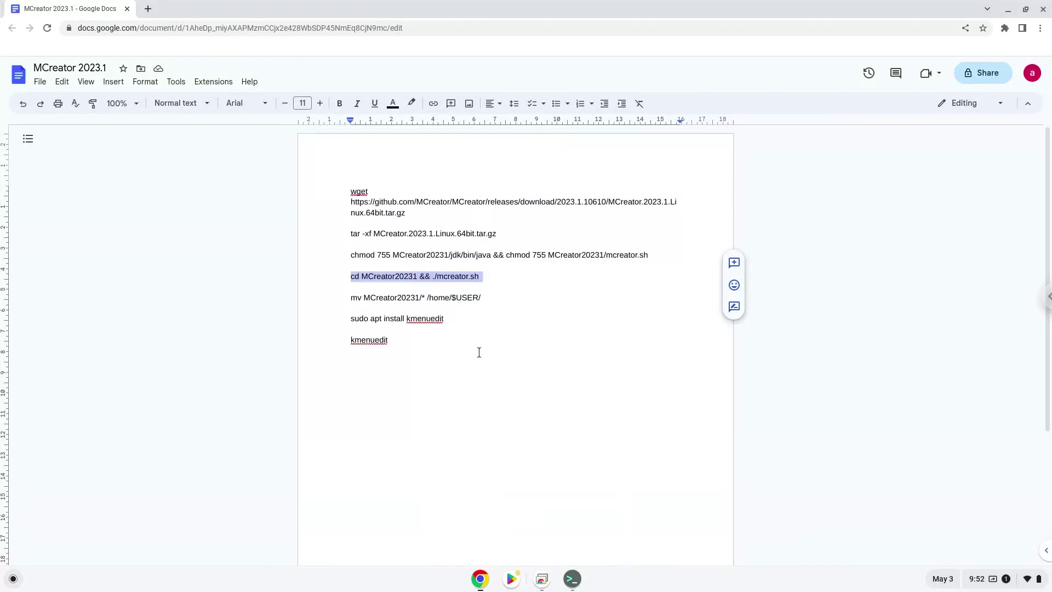
Paste 'cd MCreator20231 && ./mcreator.sh' into the terminal to launch MCreator 2023.1
left_click(565, 584)
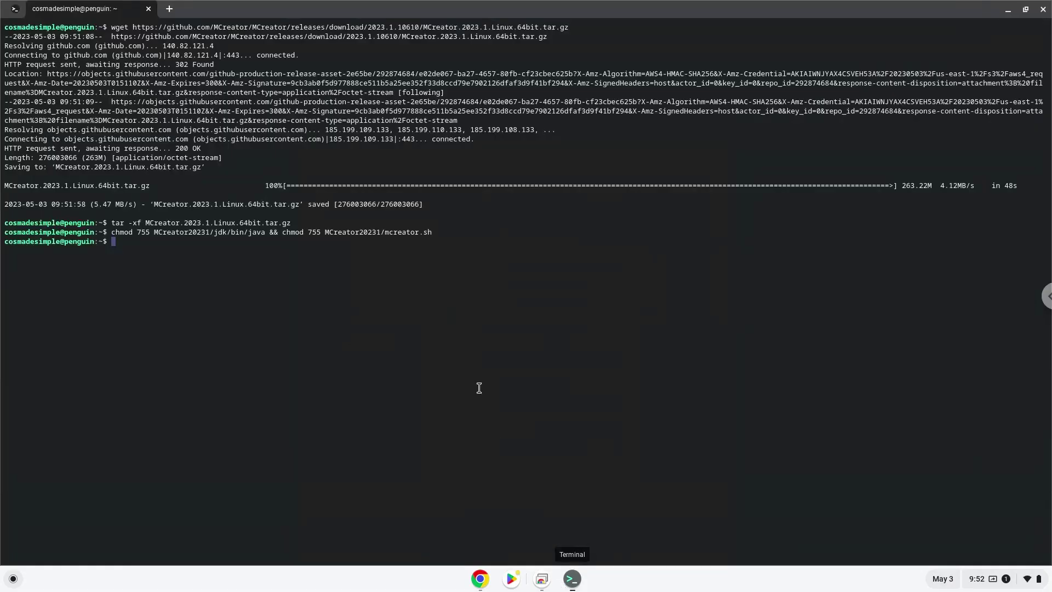
key("ctrl+shift+v")
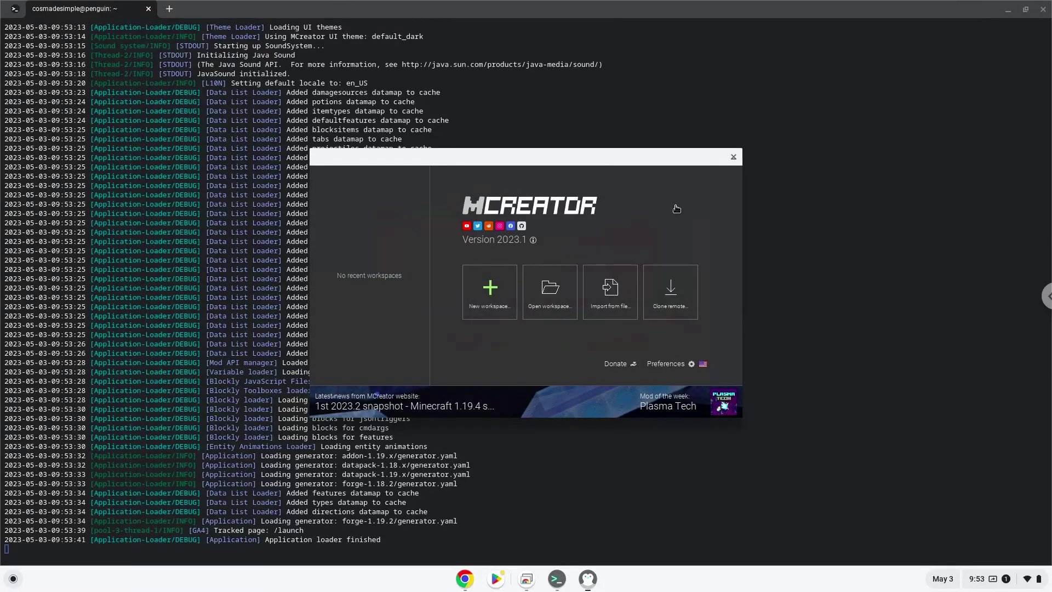
Close the MCreator welcome window, then close the Terminal and confirm Leave
left_click(734, 158)
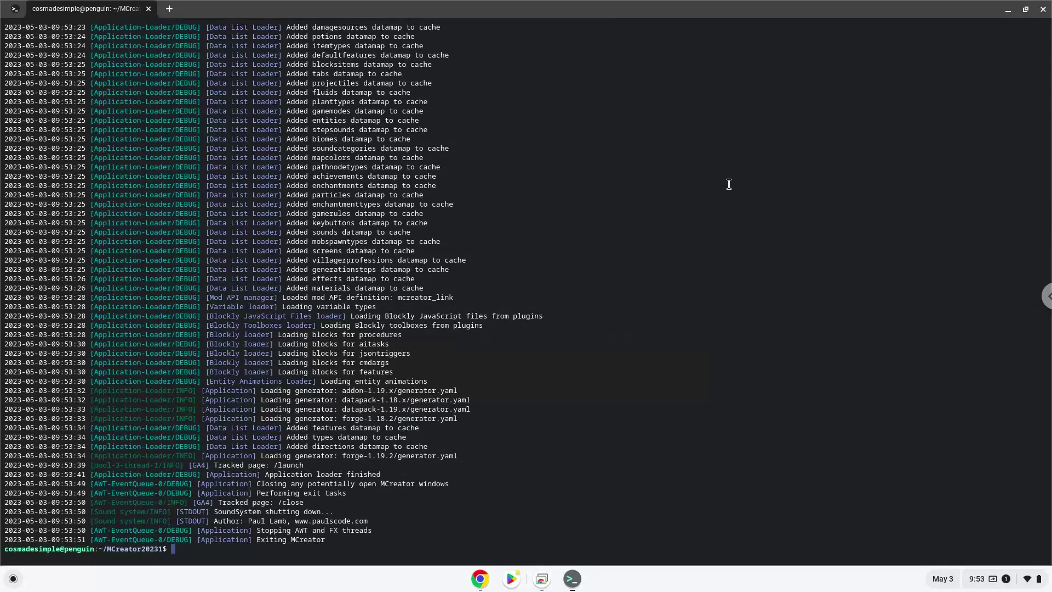
left_click(1043, 11)
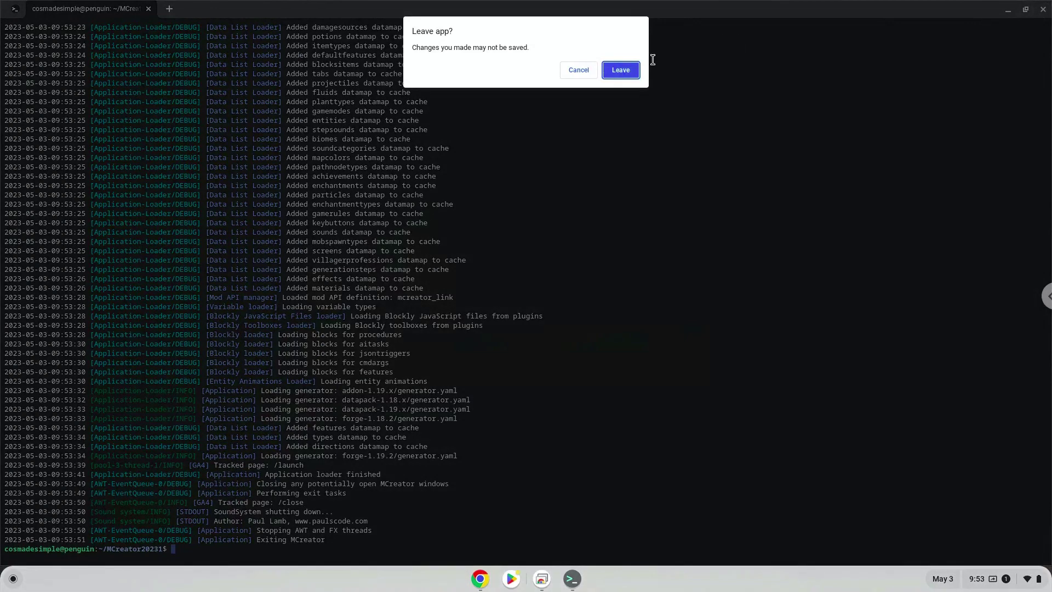
left_click(621, 70)
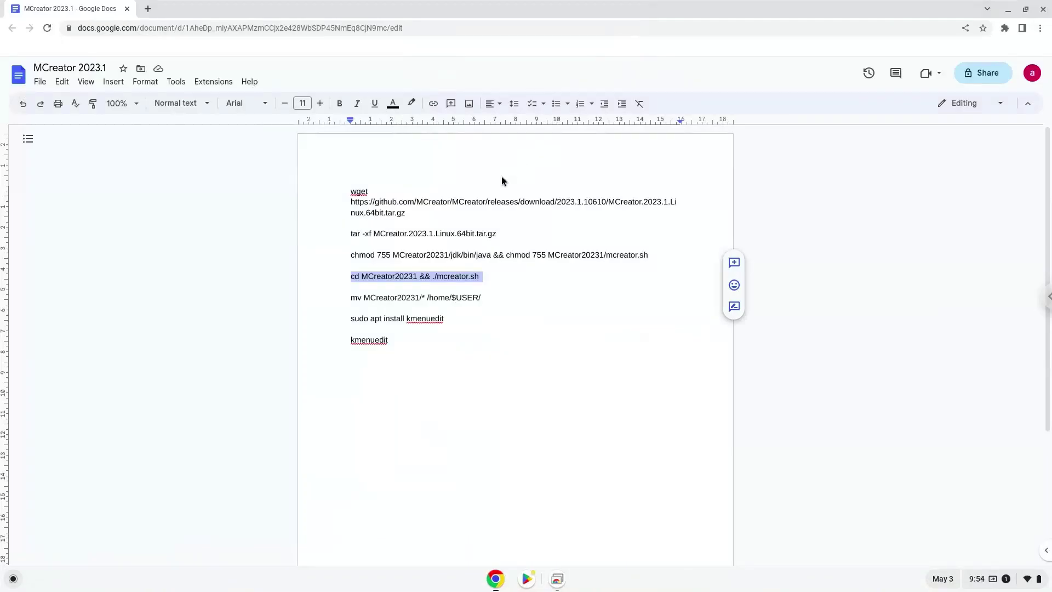
Copy the 'mv MCreator20231/* /home/$USER/' command from the Docs notes
triple_click(396, 296)
right_click(395, 297)
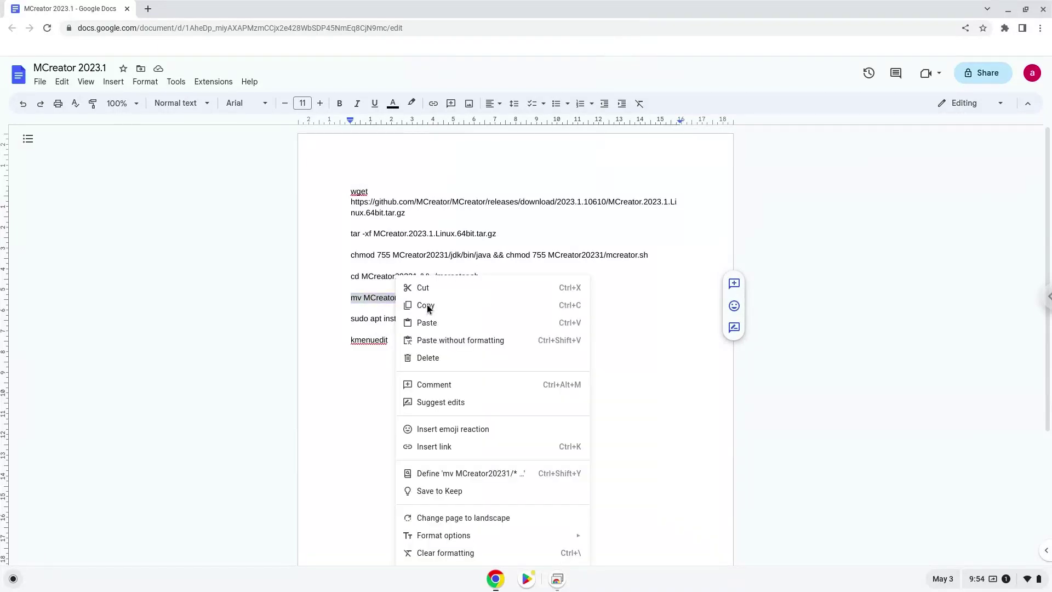
left_click(427, 305)
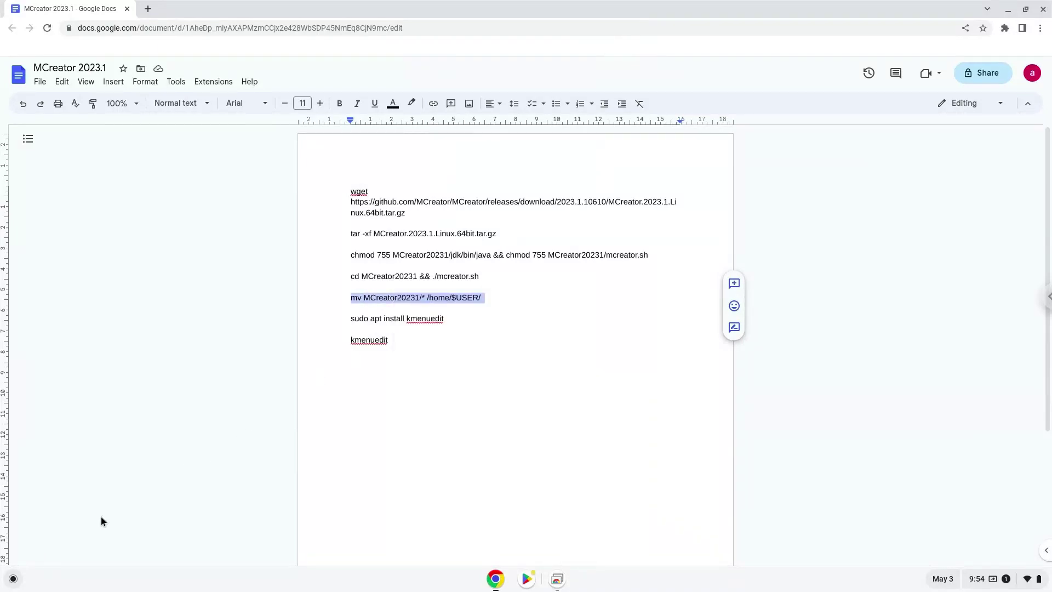
Run the mv command in a new penguin terminal shell, then return to the Docs notes
left_click(12, 579)
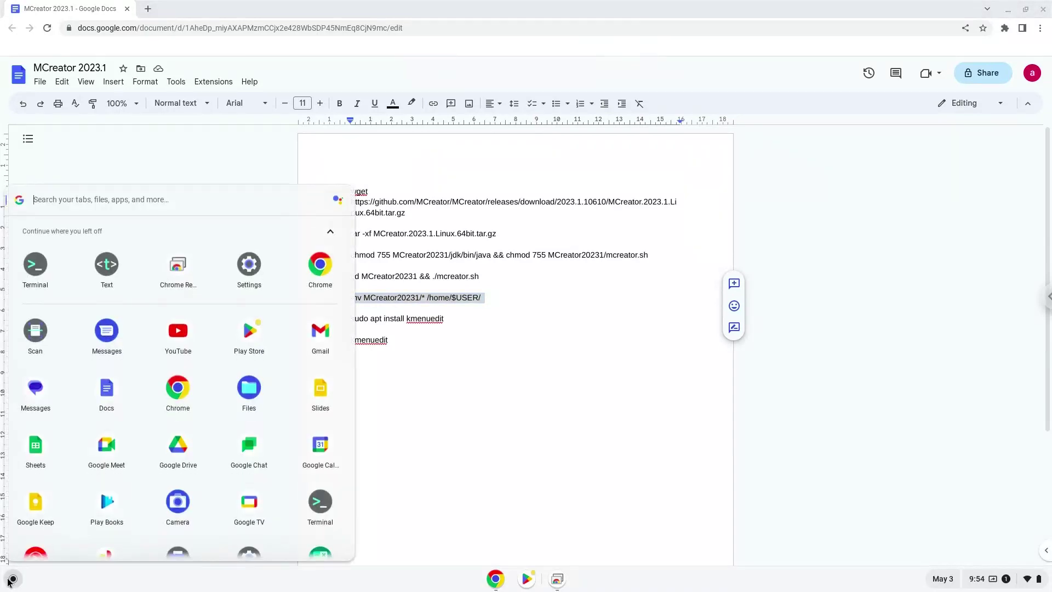
left_click(34, 265)
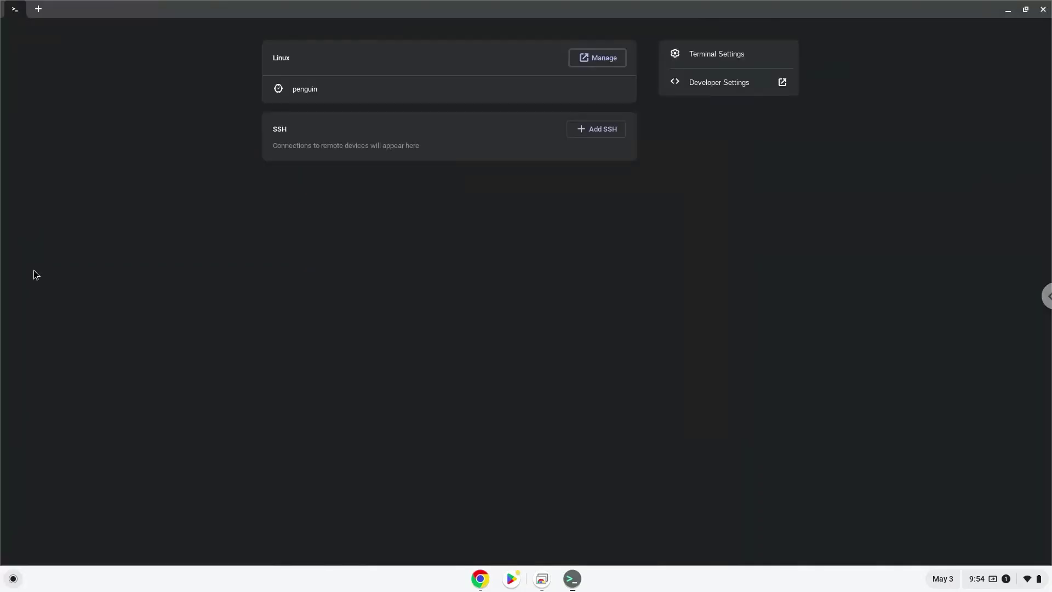
left_click(331, 95)
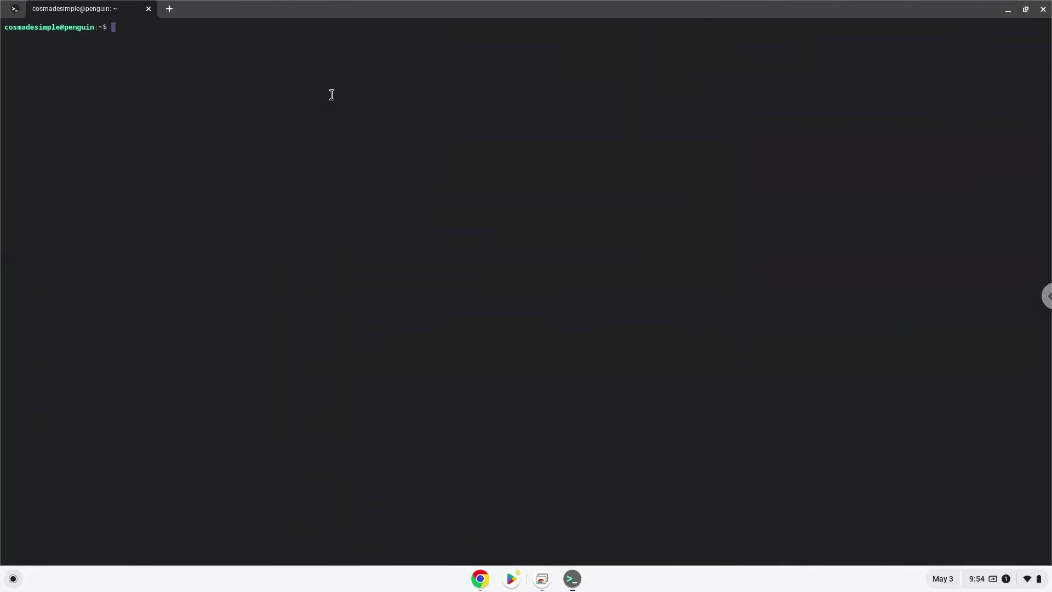
key("ctrl+shift+v")
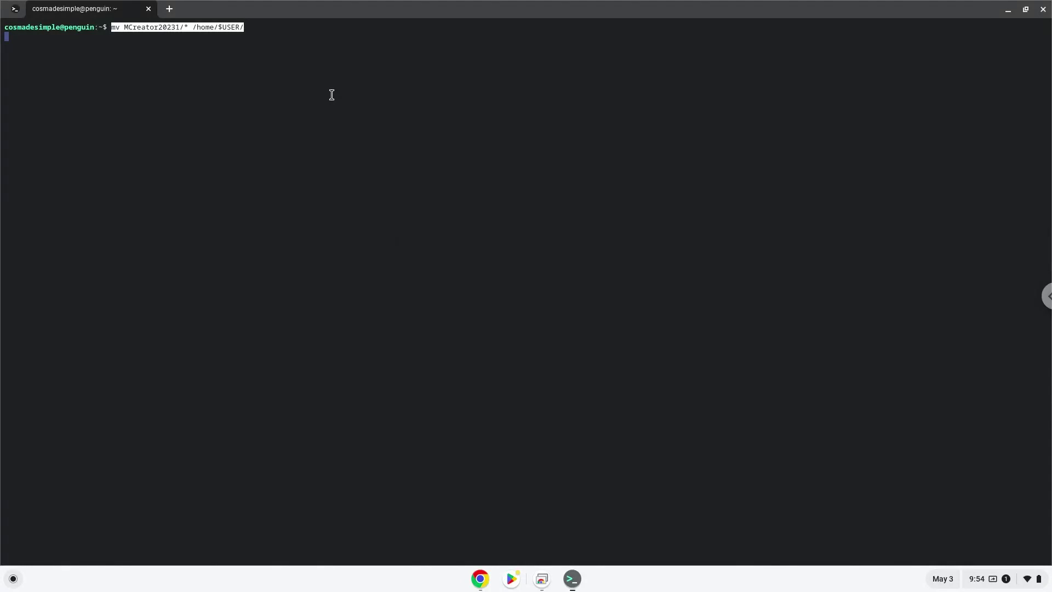
key("Return")
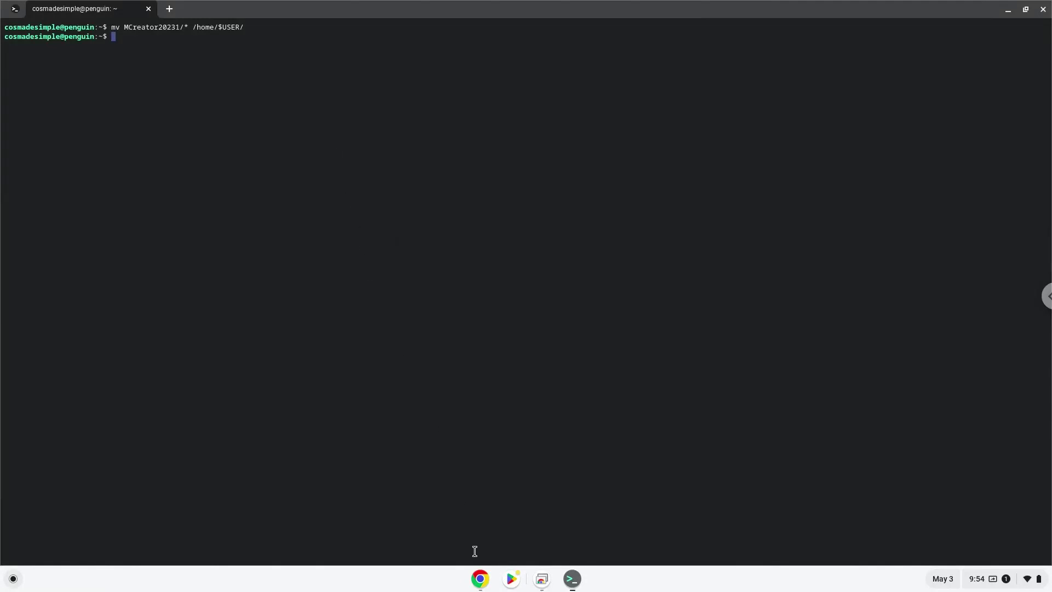
left_click(478, 579)
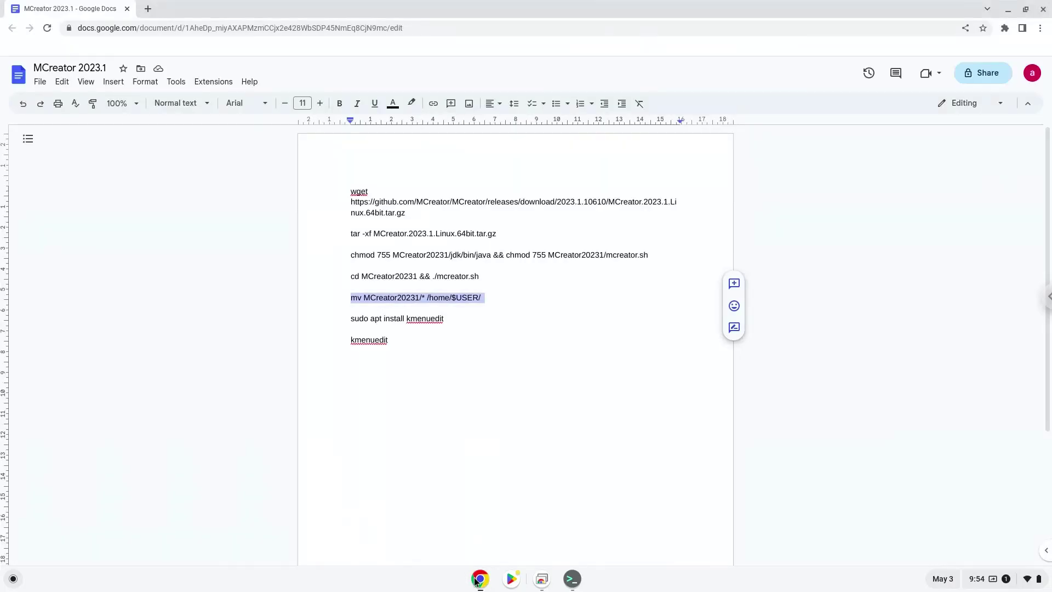
Copy 'sudo apt install kmenuedit' from the Docs notes and run it in the terminal
triple_click(392, 318)
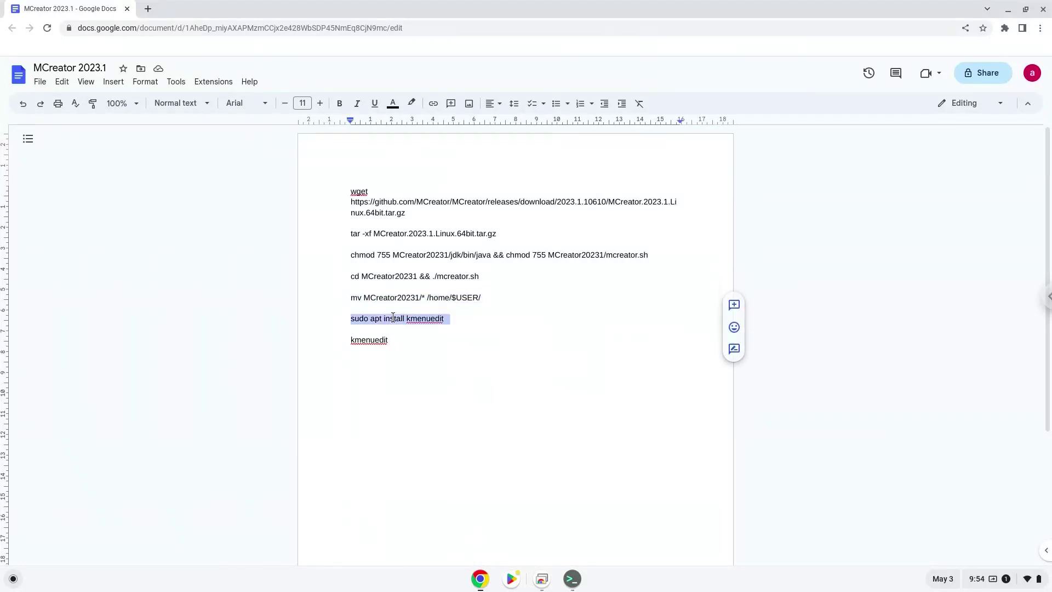
right_click(392, 318)
left_click(419, 305)
left_click(572, 579)
right_click(350, 244)
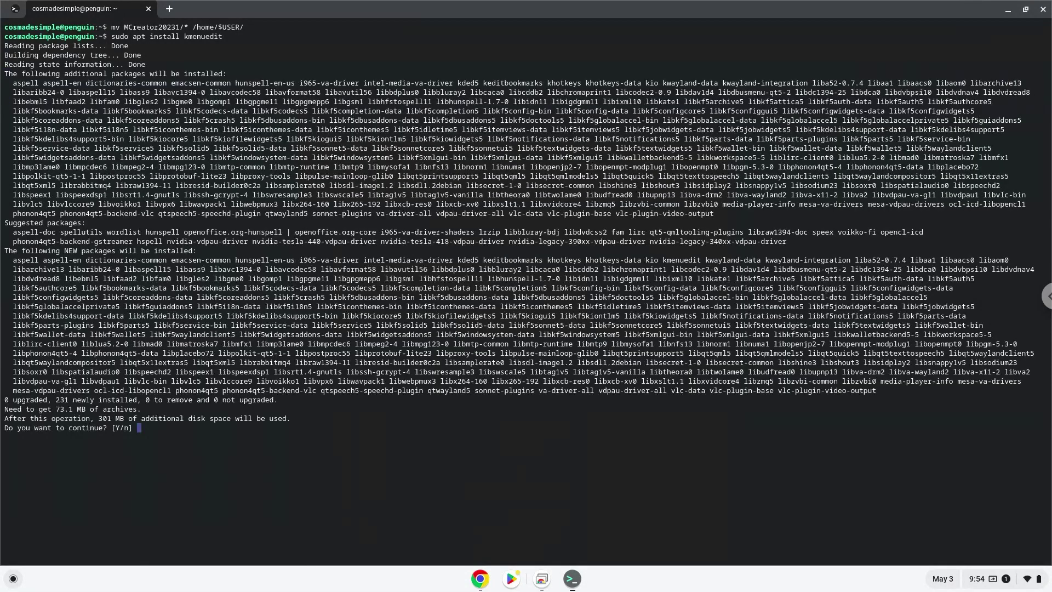
key("Return")
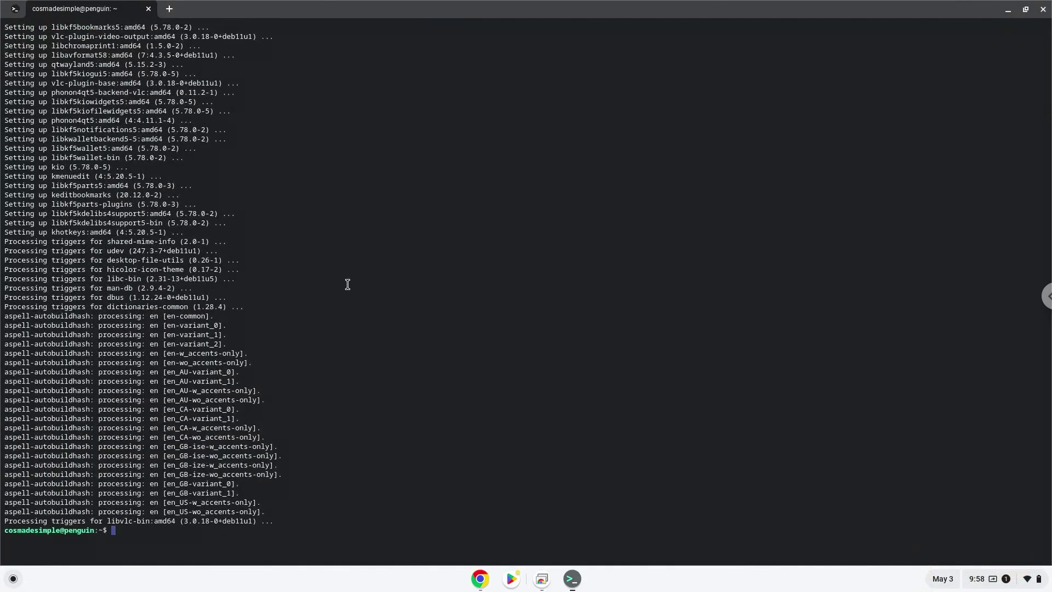
Copy the 'kmenuedit' command from the Docs notes and run it in the terminal
left_click(478, 579)
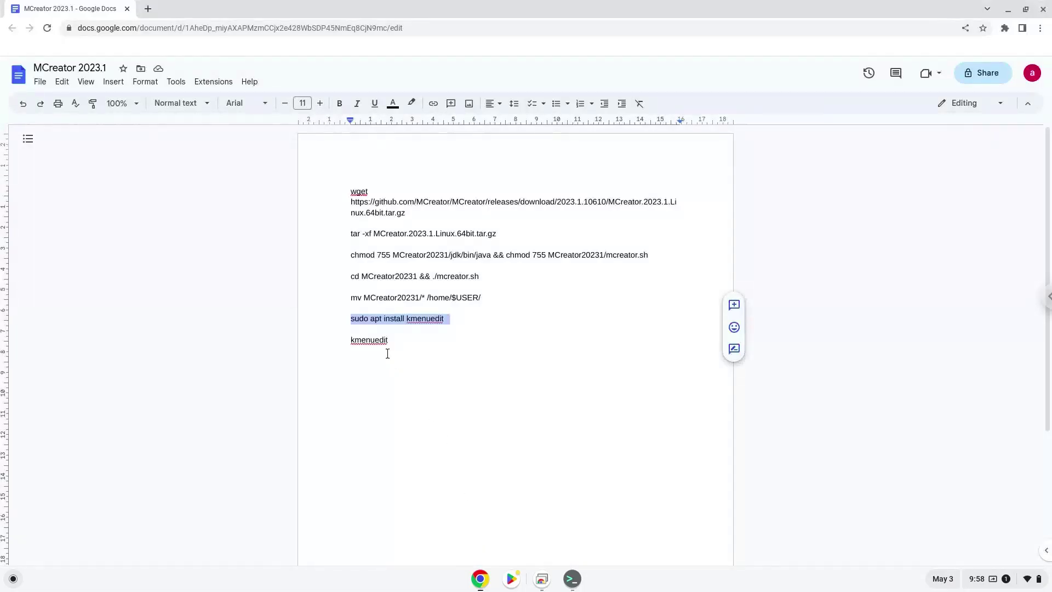
triple_click(372, 339)
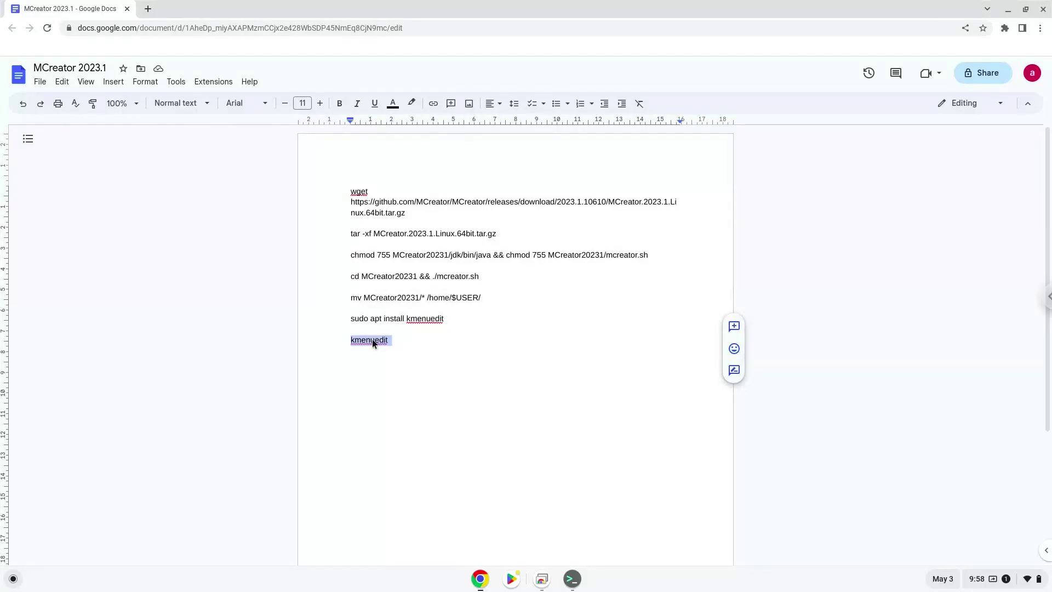
right_click(372, 340)
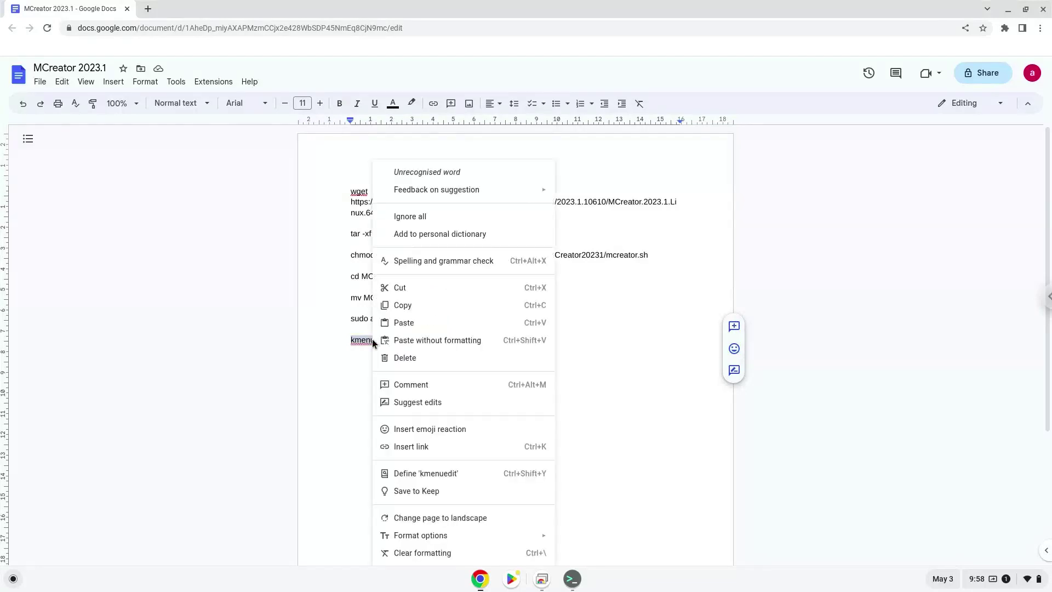
left_click(408, 306)
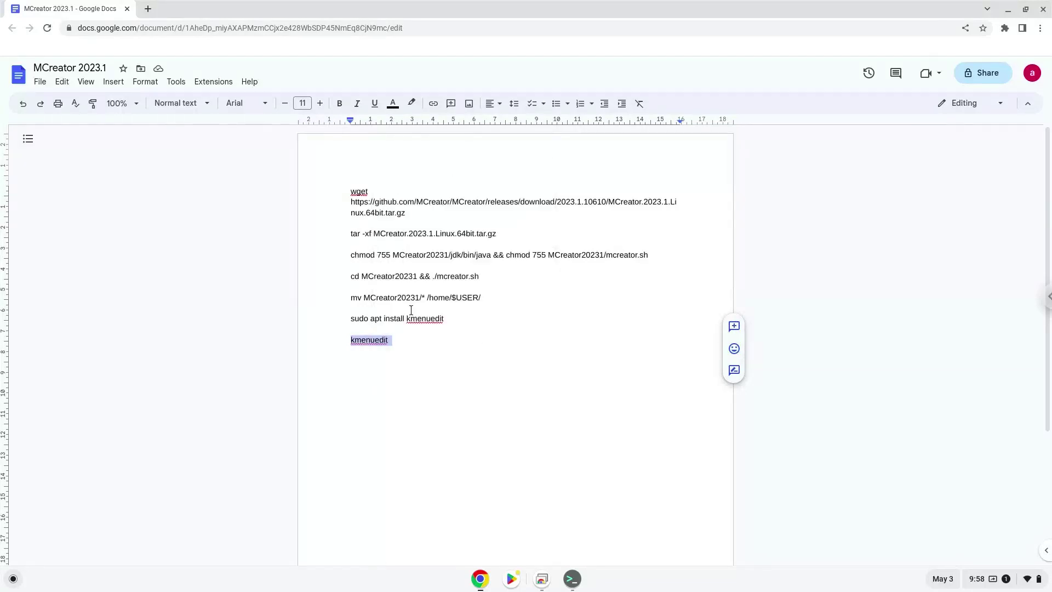
left_click(570, 581)
key("ctrl+shift+v")
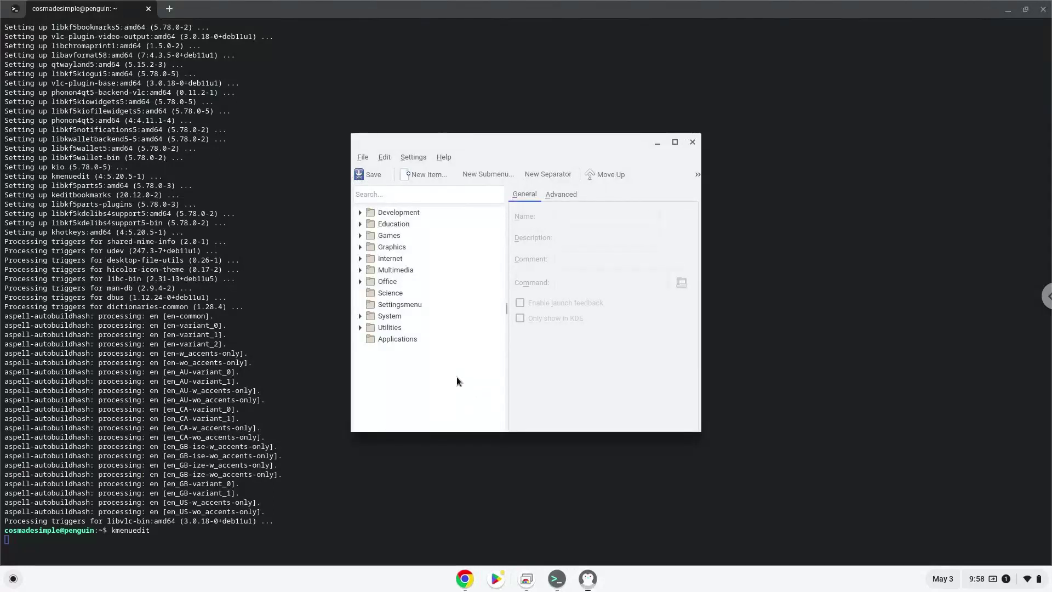
Add a new menu item named MCreator under the Development category
left_click(382, 215)
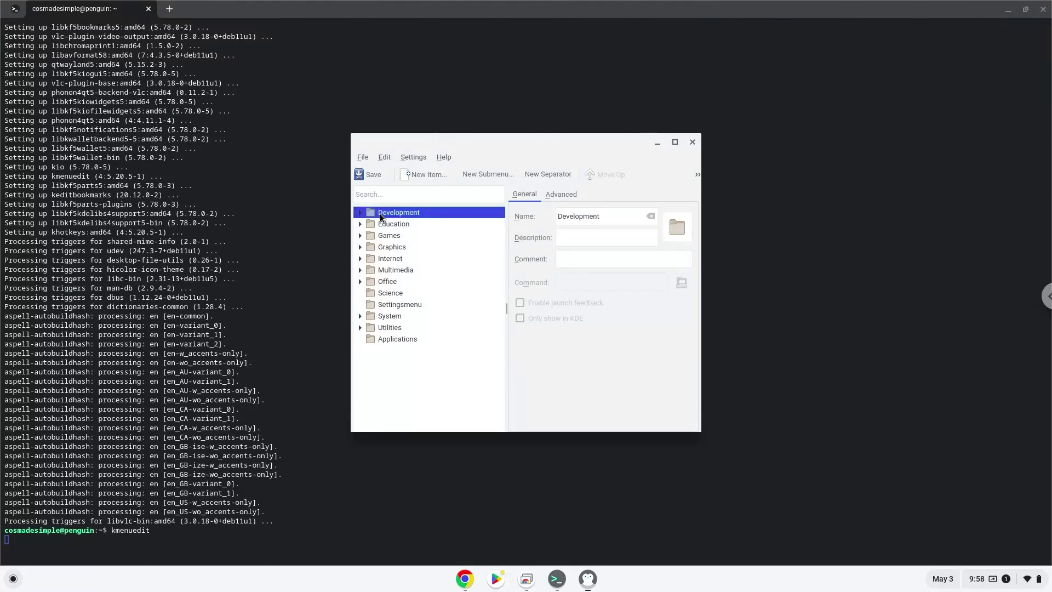
left_click(420, 176)
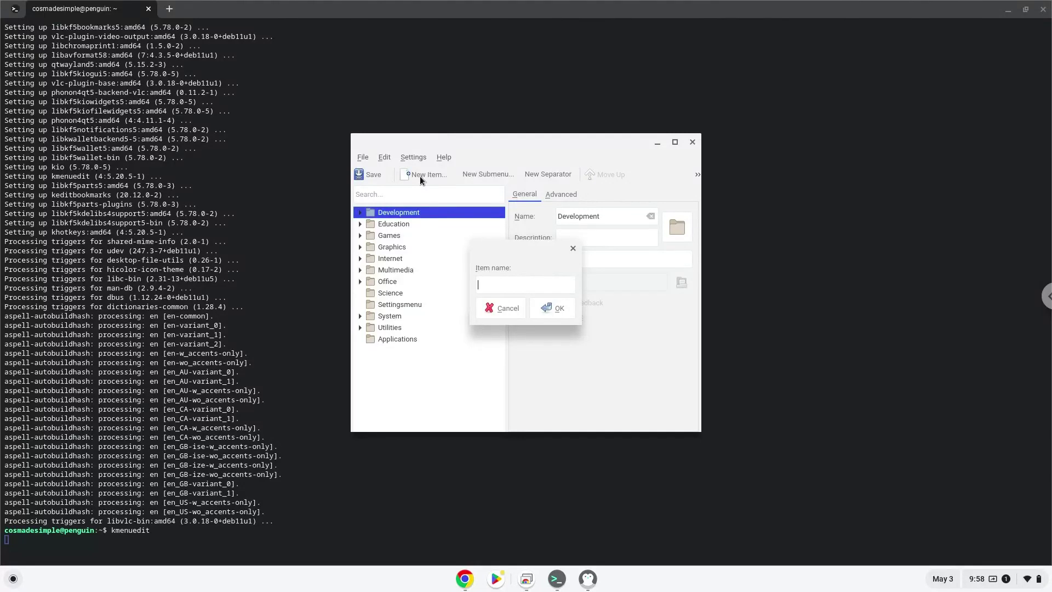
type("MCreator")
left_click(544, 310)
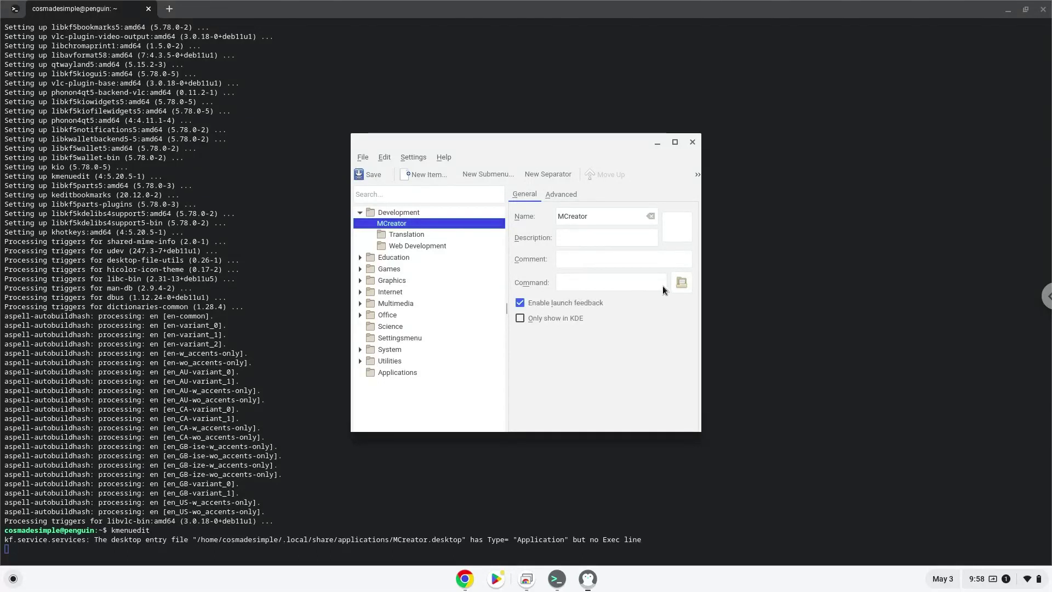
Set the MCreator entry's command to mcreator.sh, save, and close KMenuEdit
left_click(682, 282)
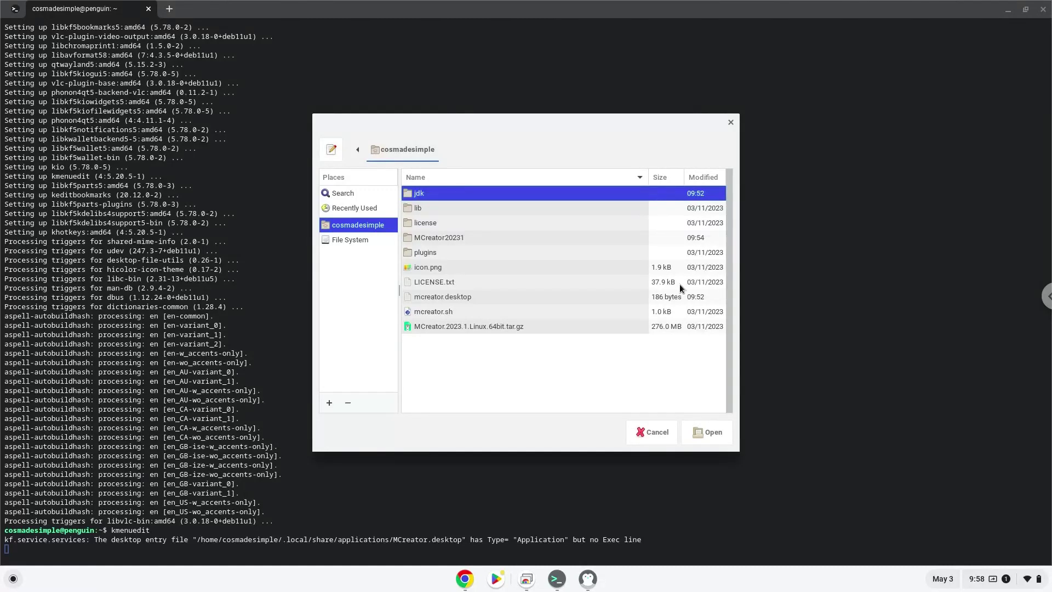
double_click(426, 312)
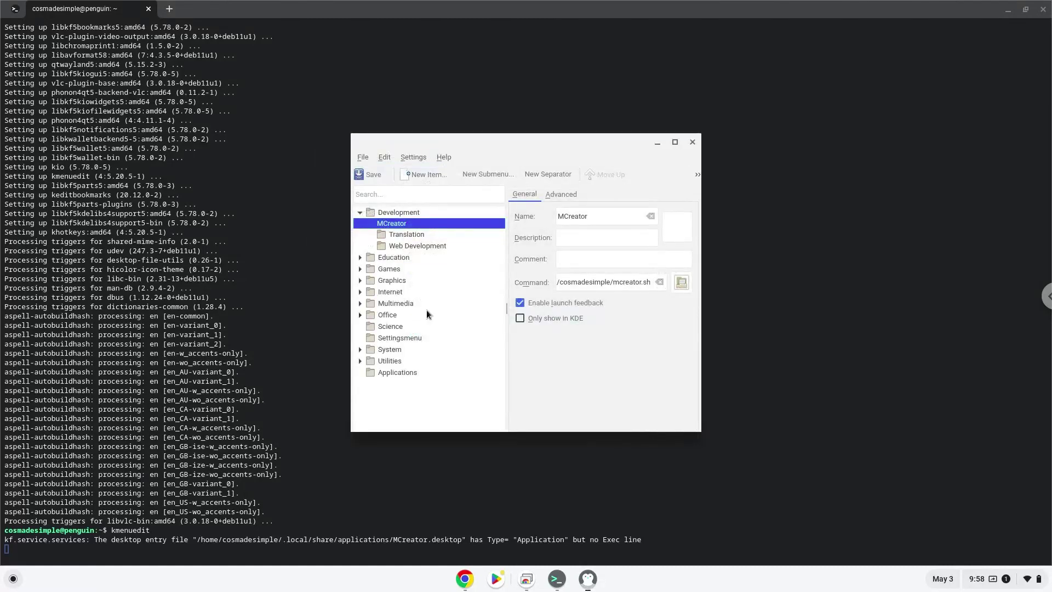
left_click(380, 175)
left_click(691, 142)
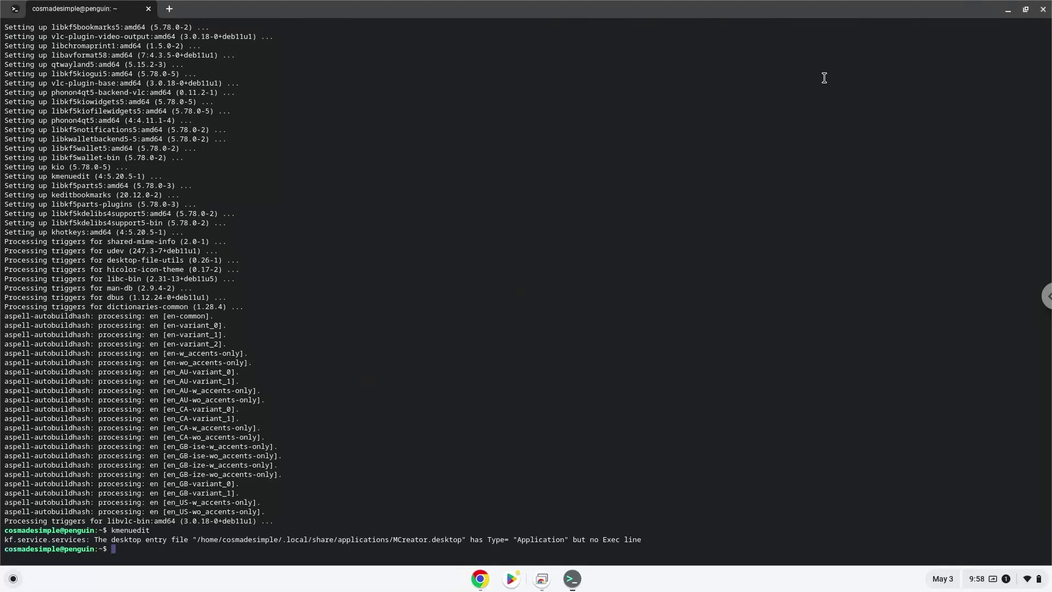
Leave the terminal, start MCreator from its Launcher icon, and minimize Chrome
left_click(1044, 11)
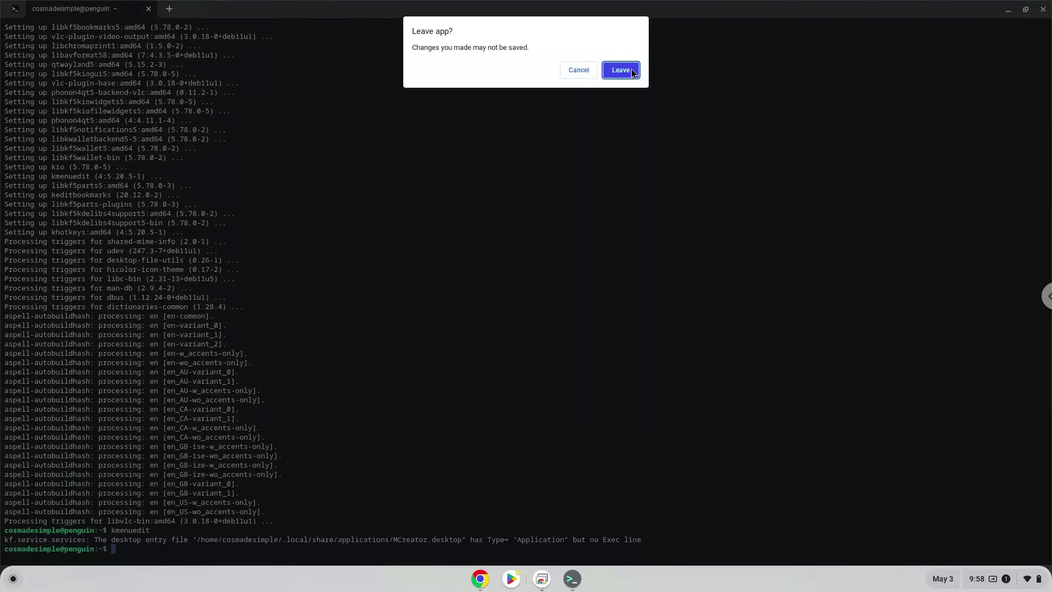
left_click(620, 70)
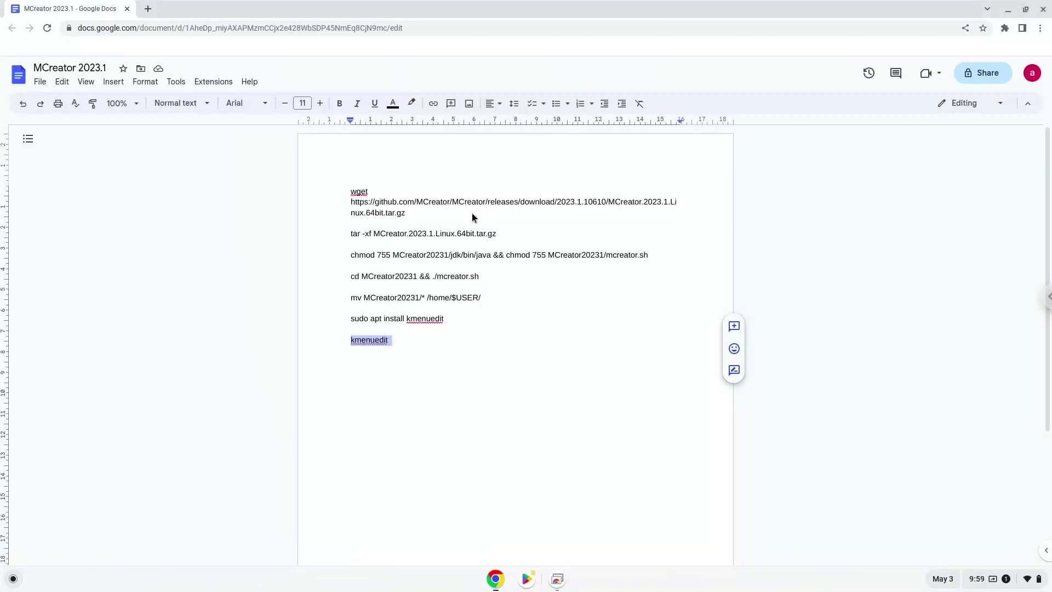
left_click(13, 579)
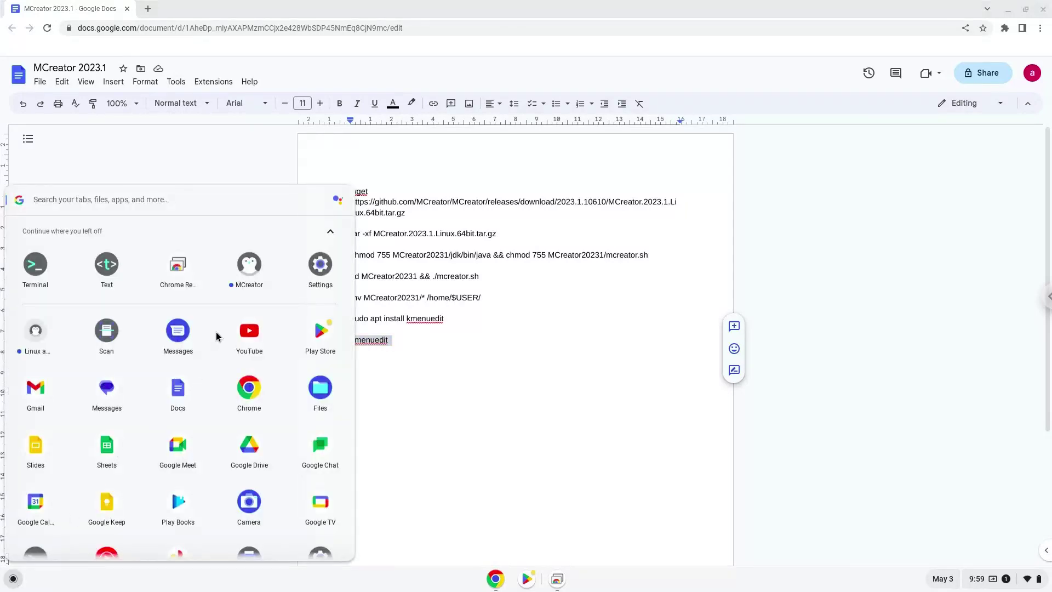
left_click(247, 270)
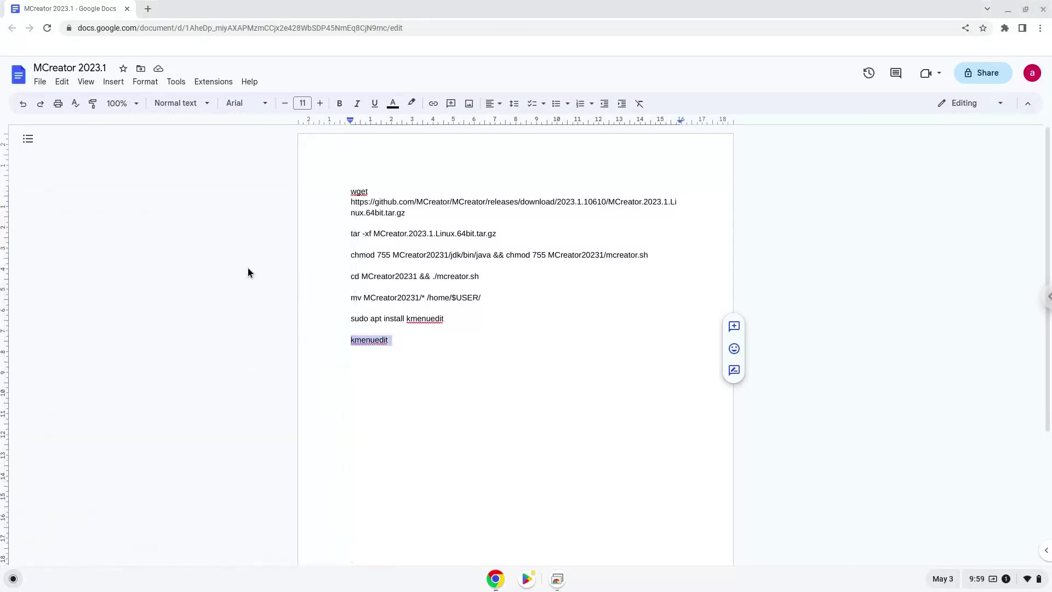
left_click(1008, 9)
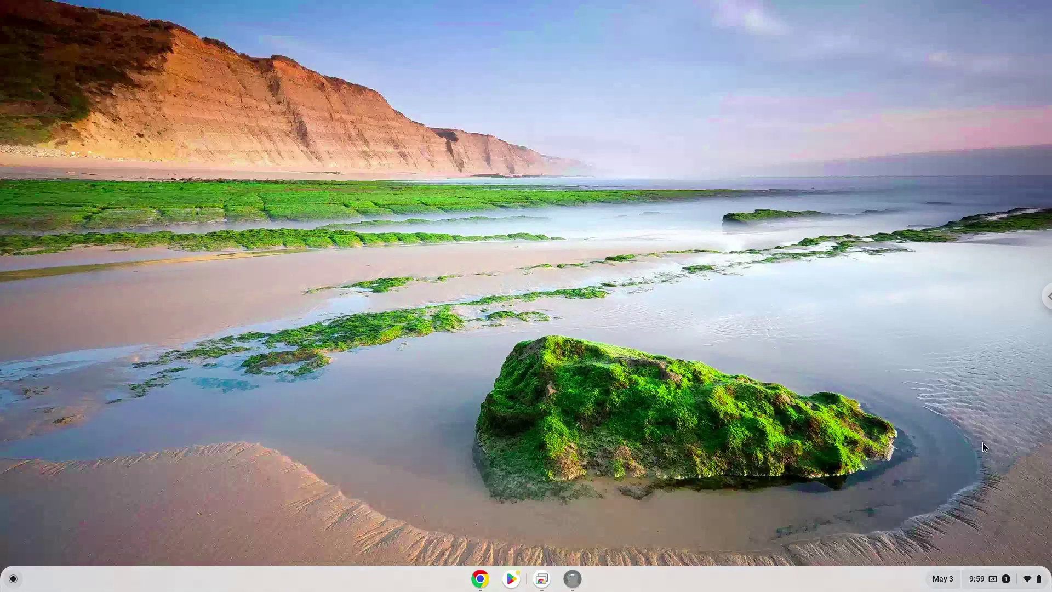